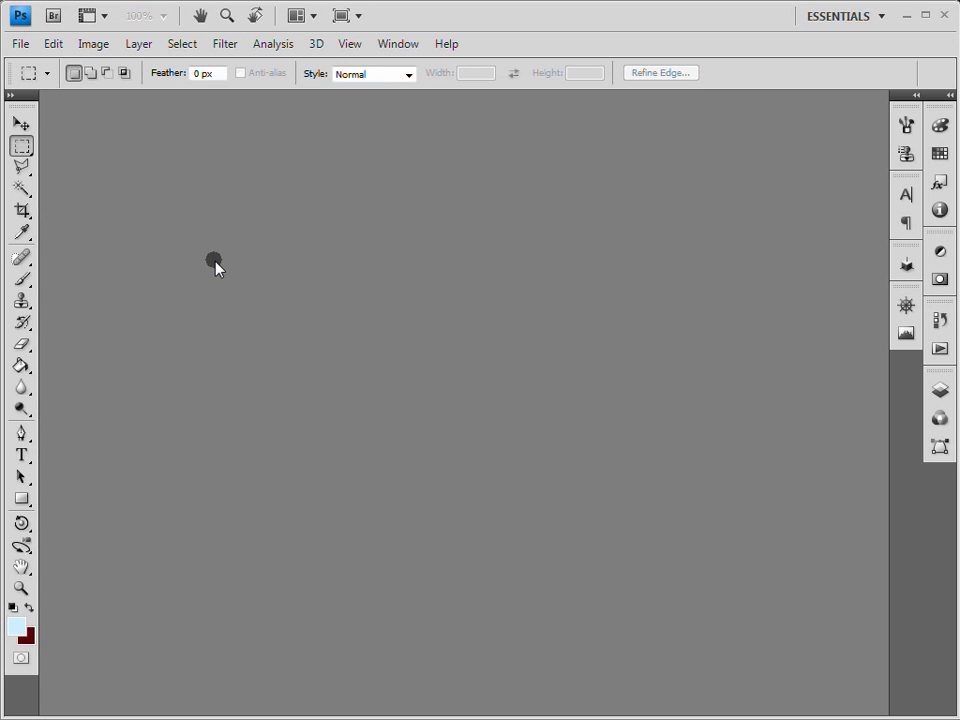
Step: Create a new A5 International Paper document at 72 pixels/inch with a transparent background
left_click(18, 45)
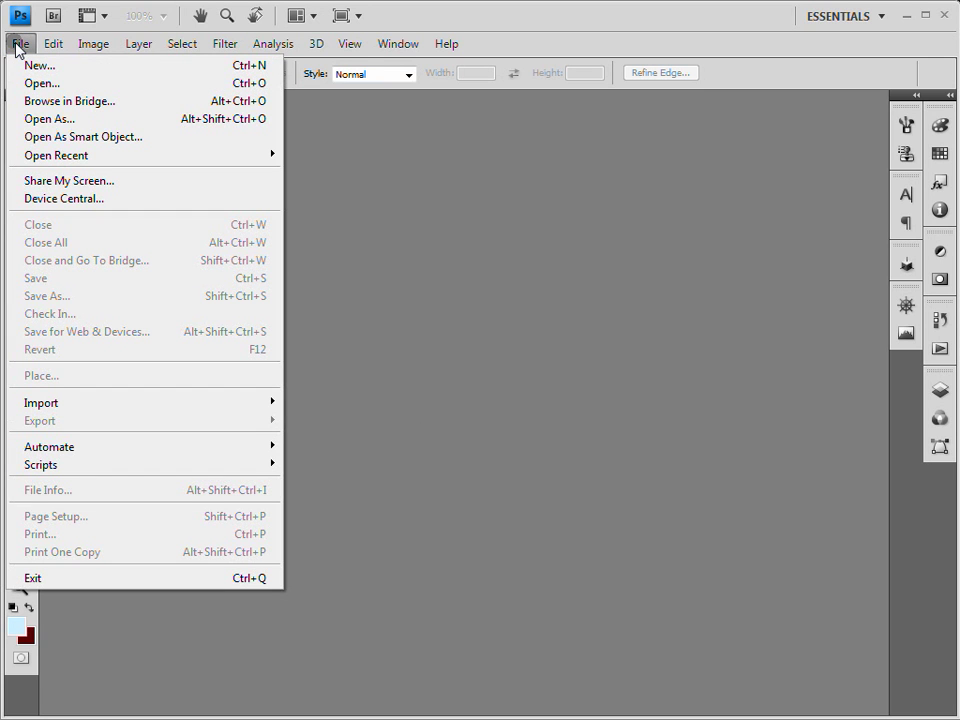
left_click(36, 67)
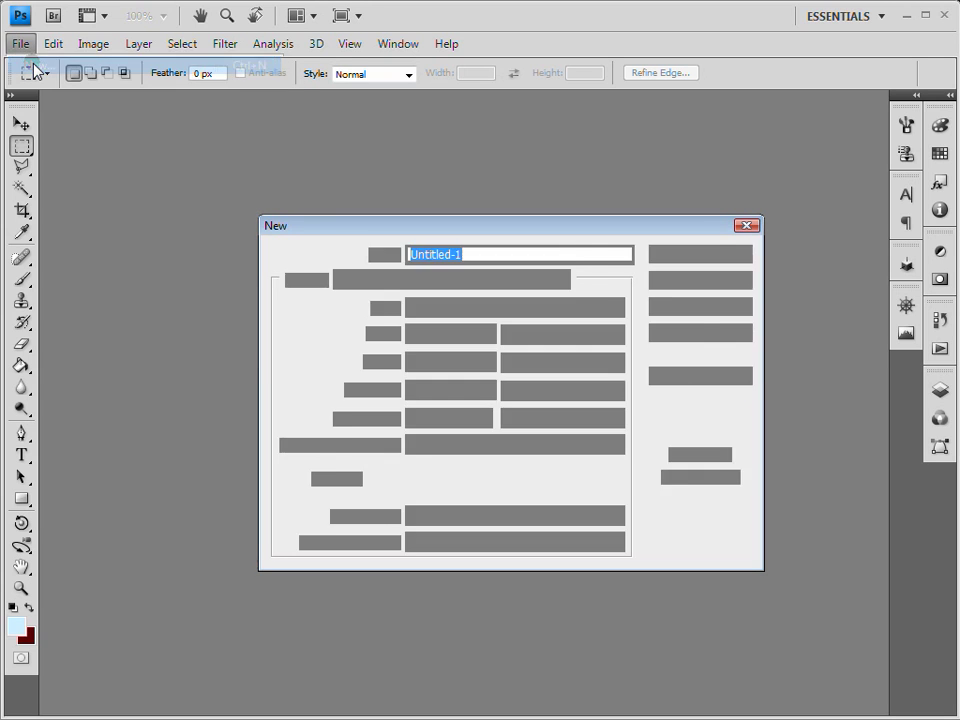
left_click(563, 282)
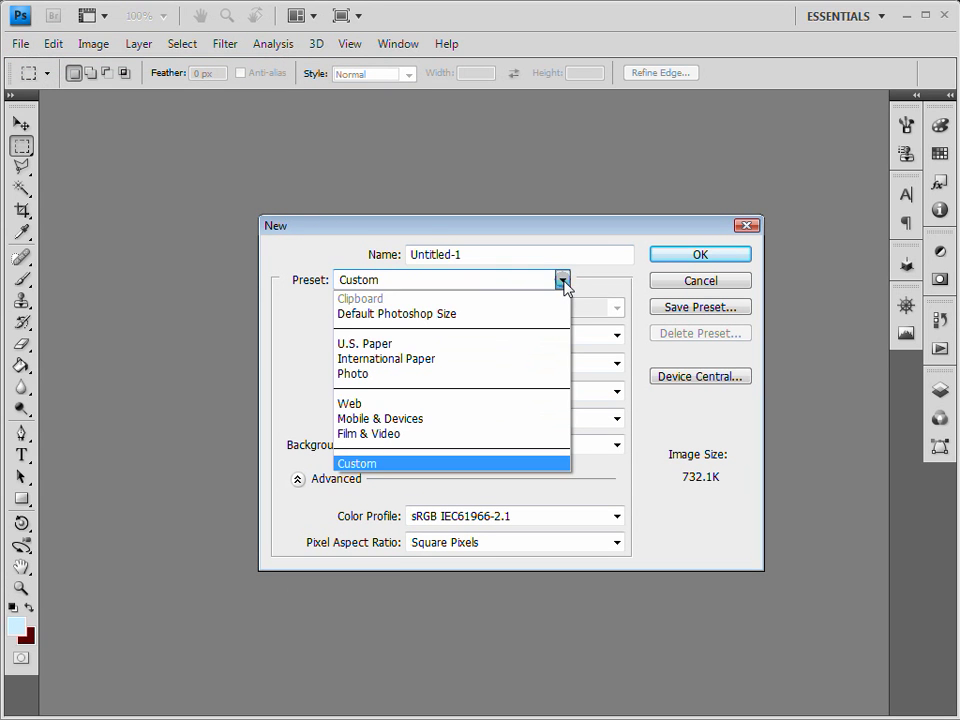
left_click(512, 362)
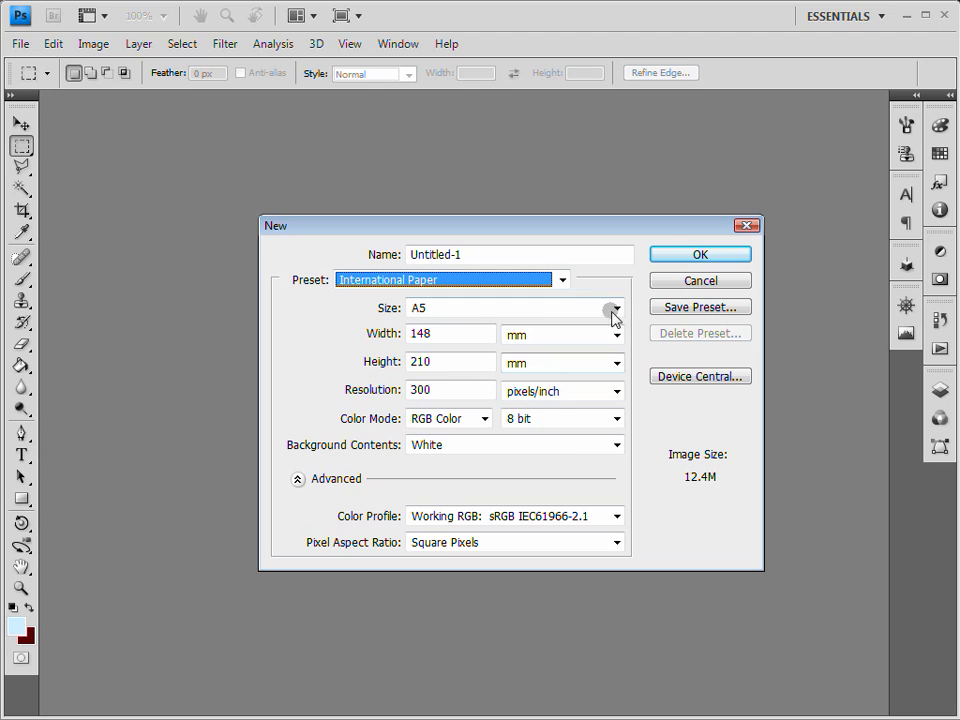
left_click(549, 446)
left_click(537, 494)
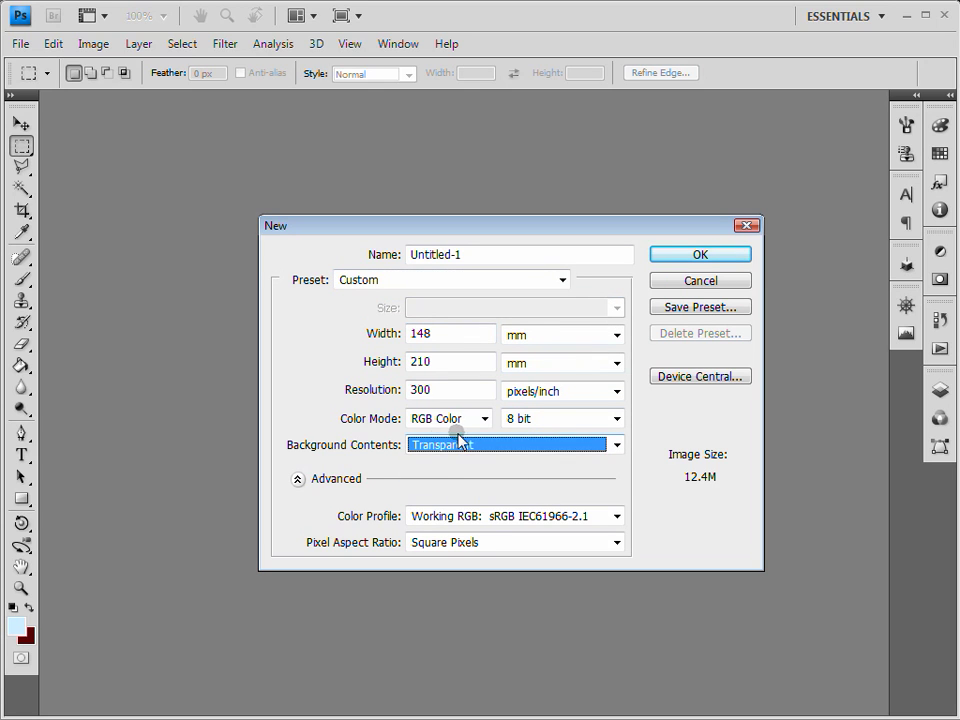
double_click(435, 390)
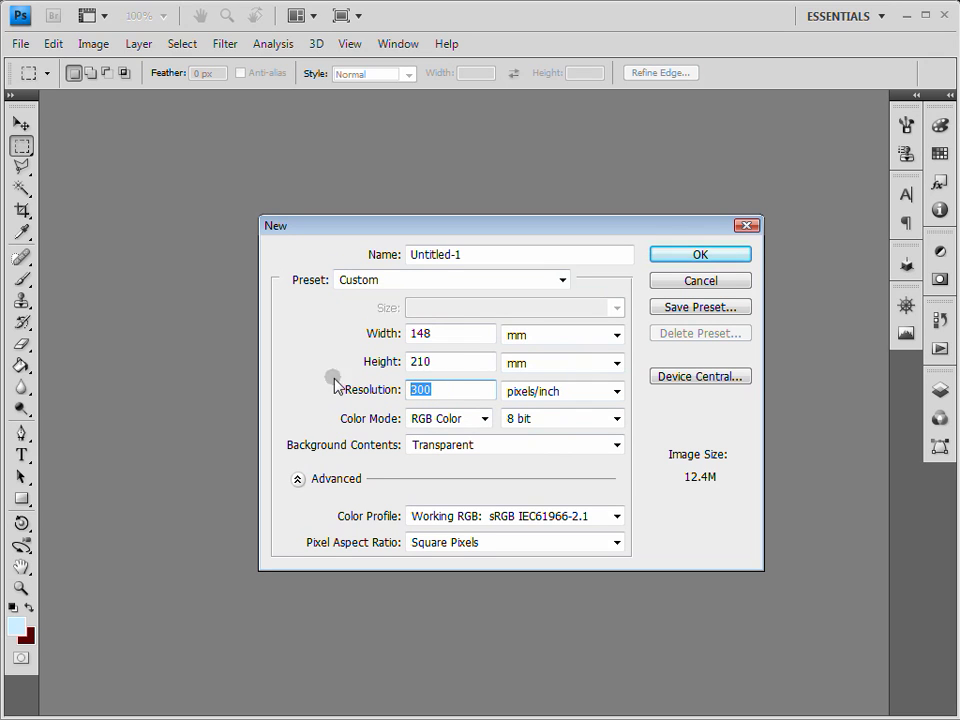
type("72")
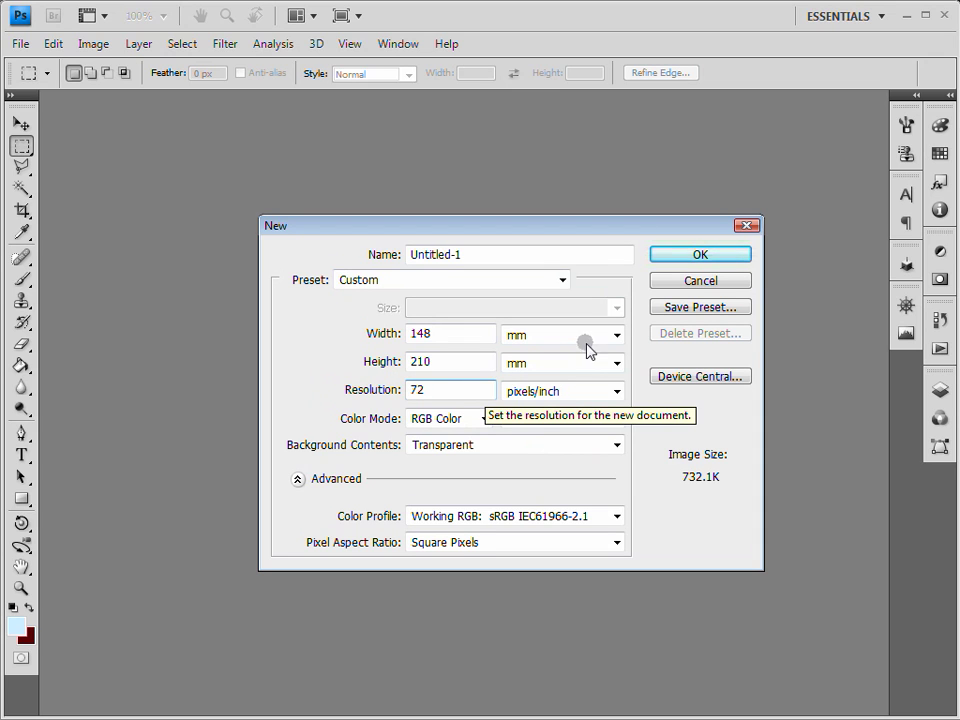
left_click(668, 257)
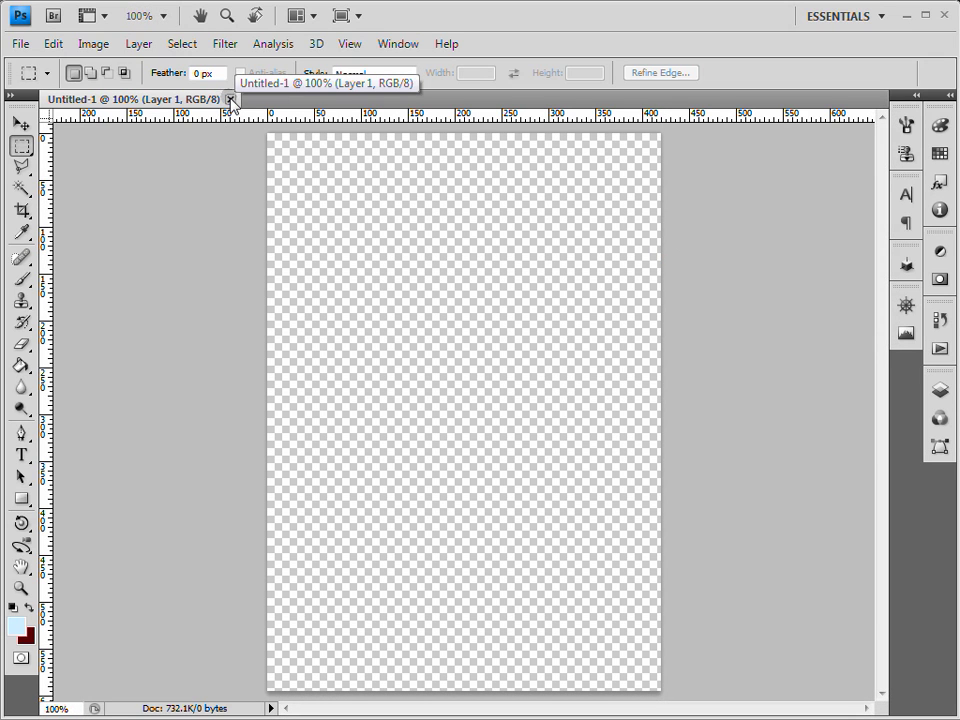
Step: Close the blank Untitled-1 document and open Pages.psd
left_click(20, 44)
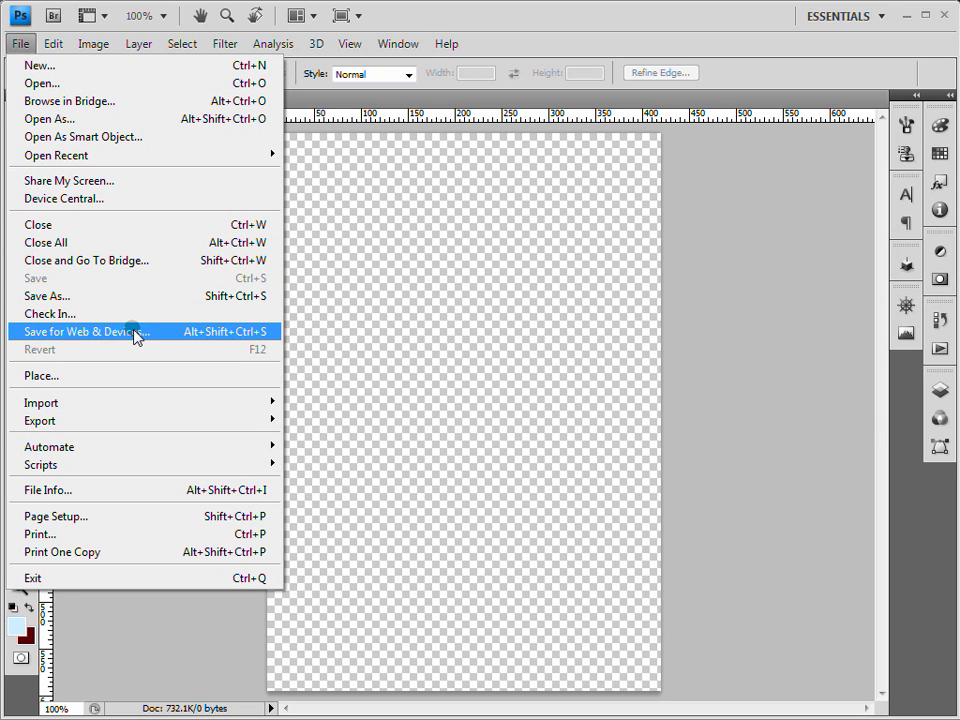
left_click(462, 16)
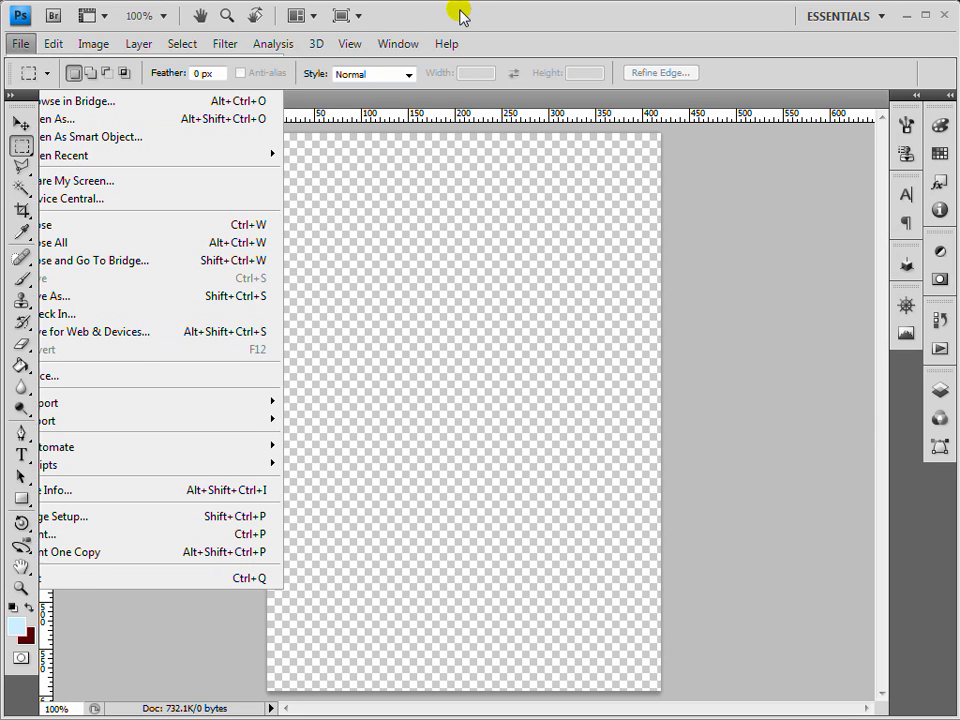
left_click(230, 99)
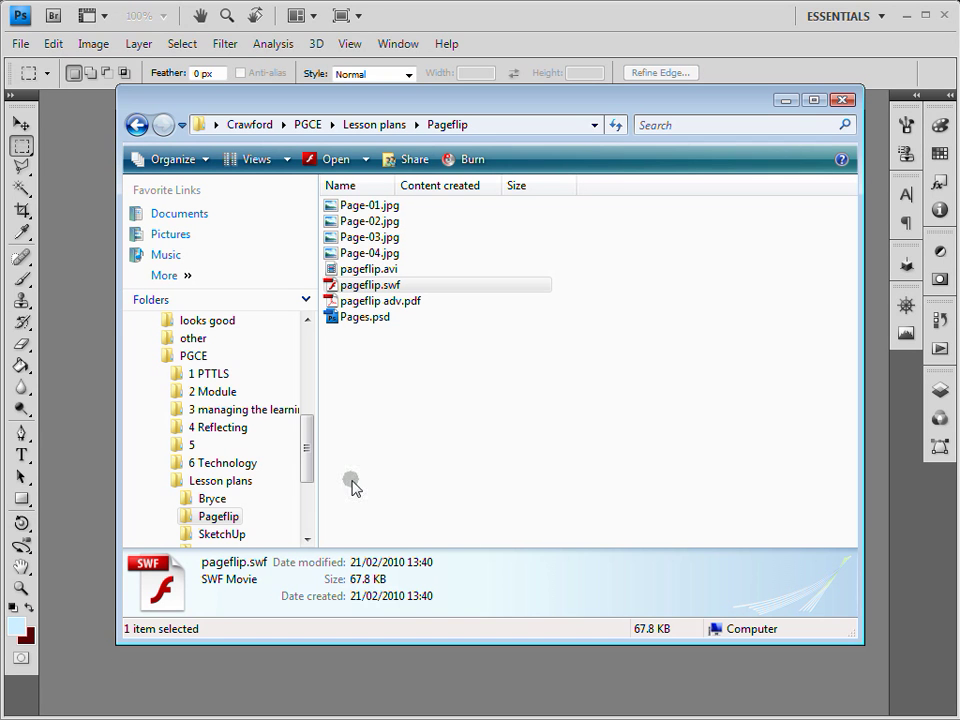
double_click(368, 318)
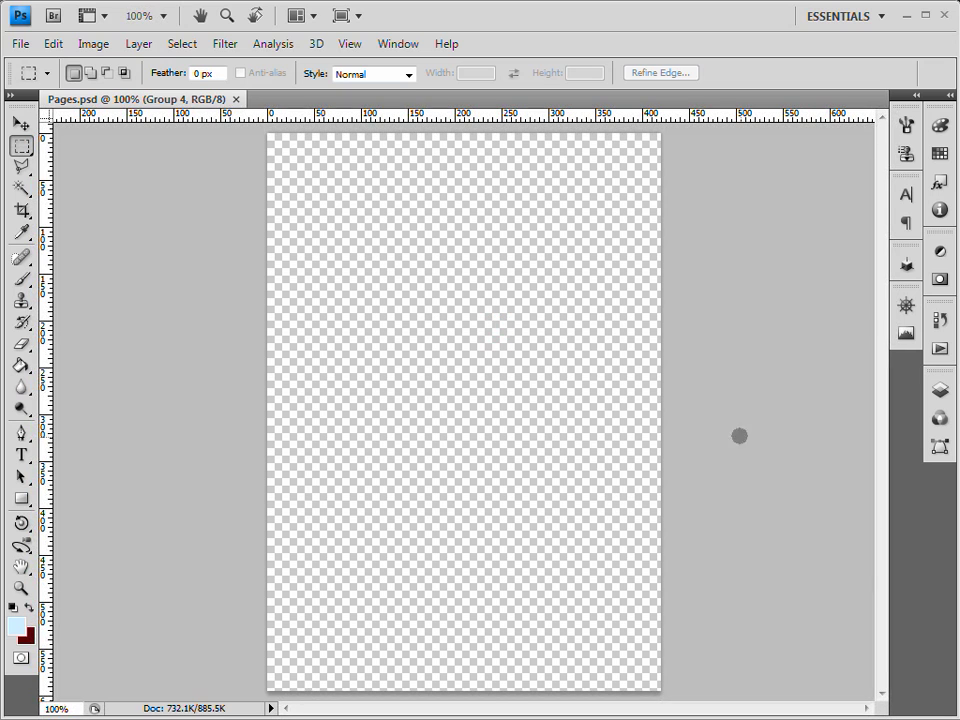
Step: Make page Groups 2, 3 and 4 visible in the Layers panel, leaving green page 4 on top
left_click(946, 96)
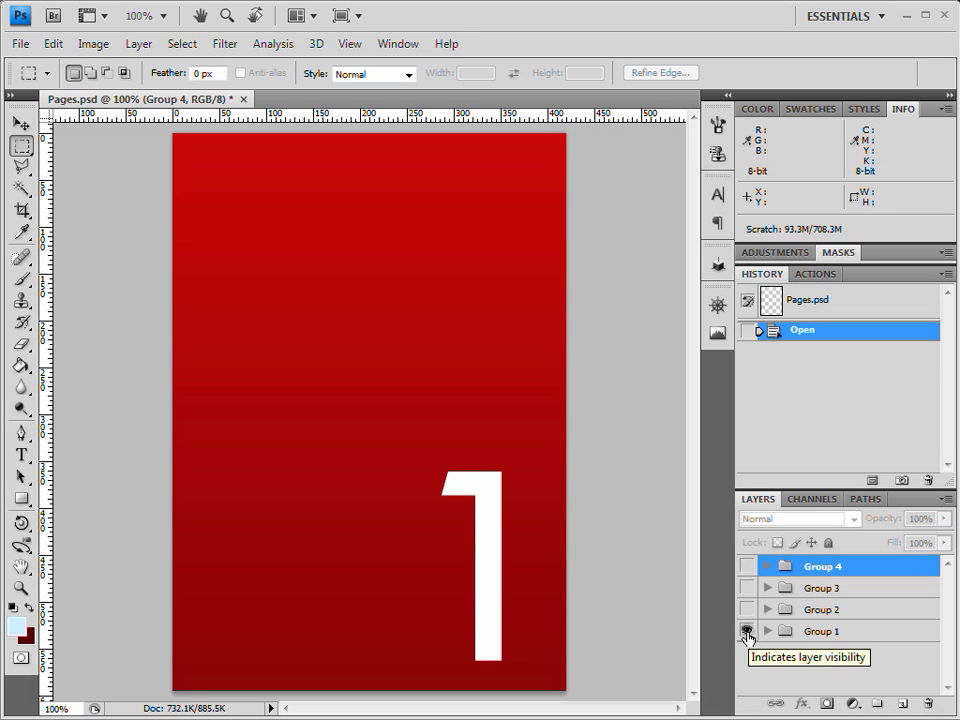
left_click(745, 609)
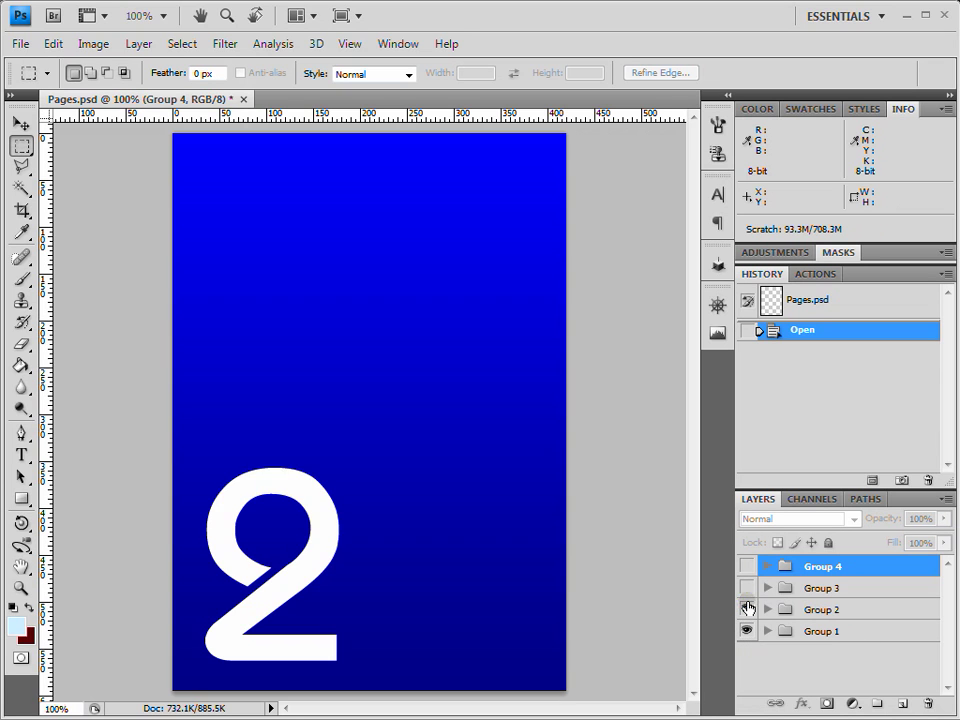
left_click(745, 588)
left_click(745, 567)
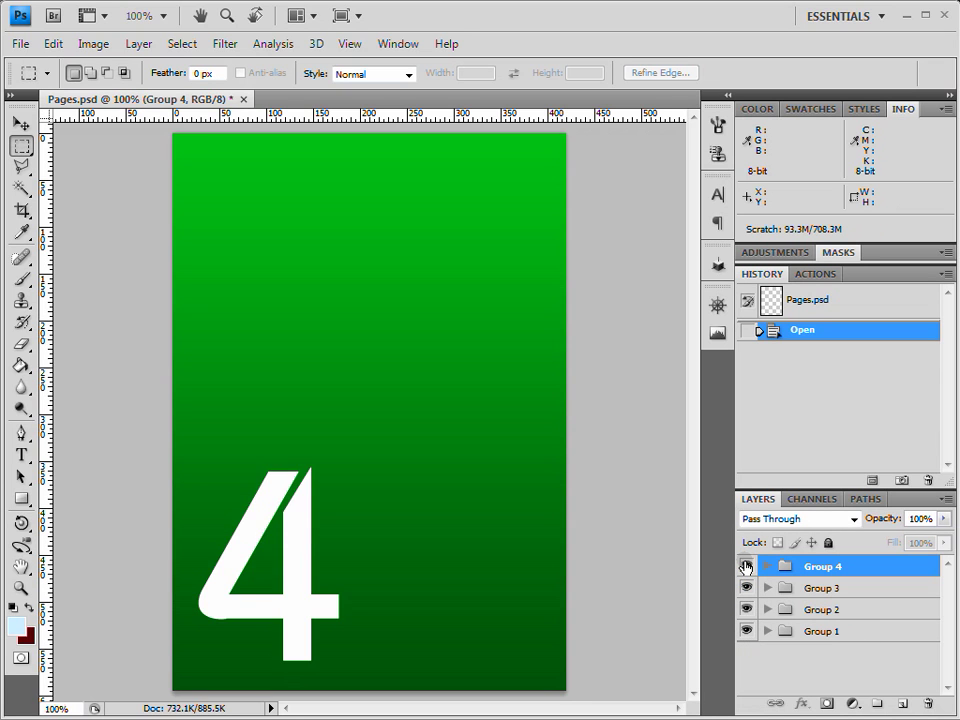
left_click(20, 45)
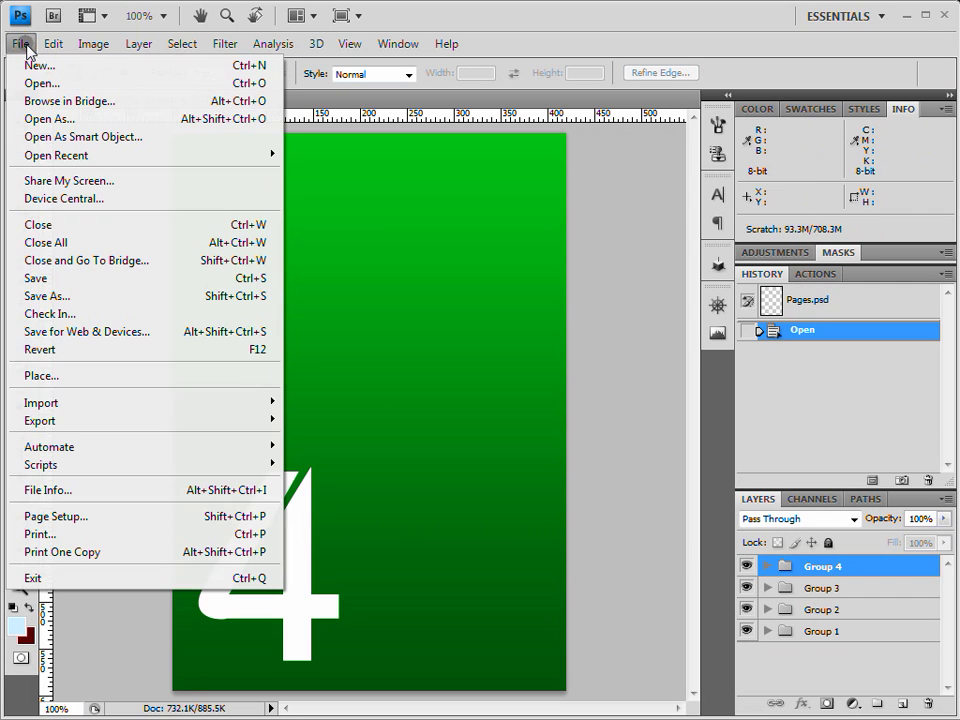
Step: Preview Pages.psd in Save for Web & Devices and cancel saving the optimized JPEG
left_click(161, 332)
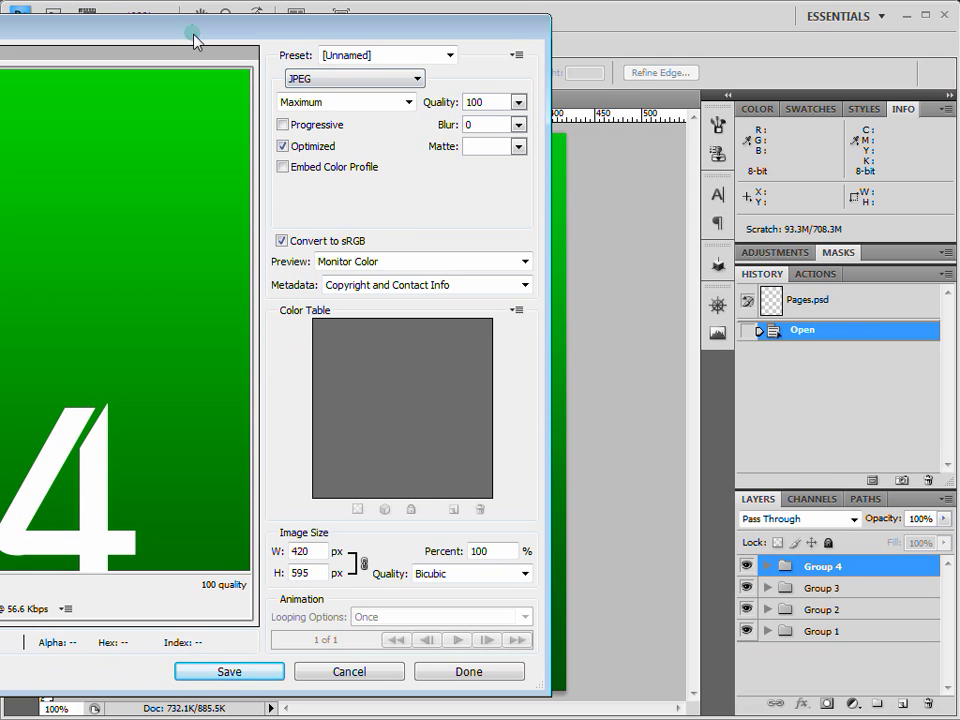
left_click_drag(194, 40, 606, 34)
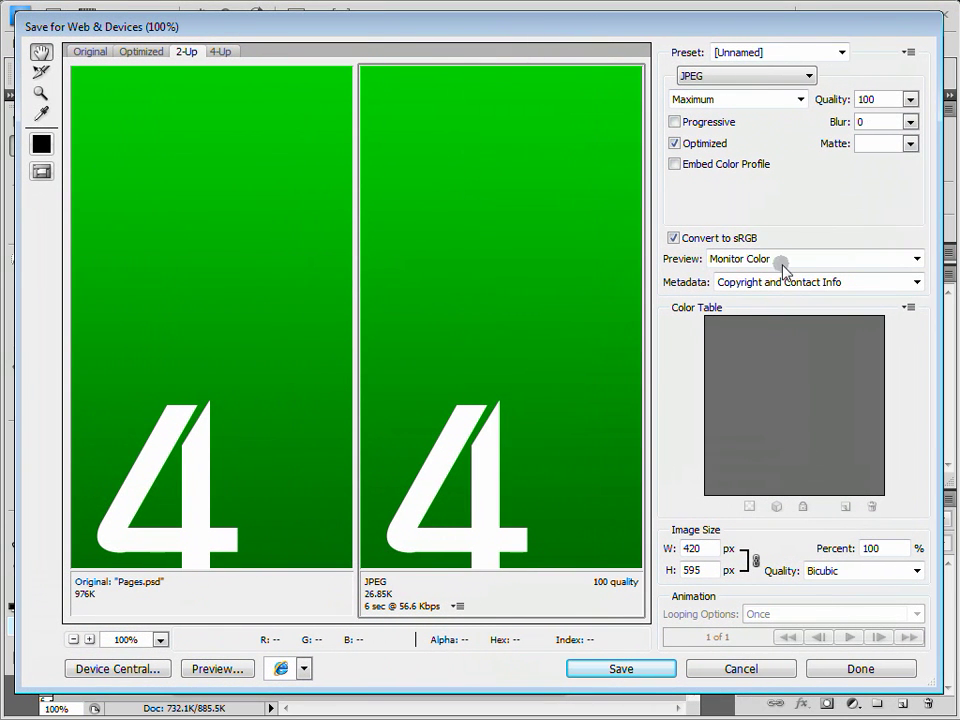
left_click(614, 668)
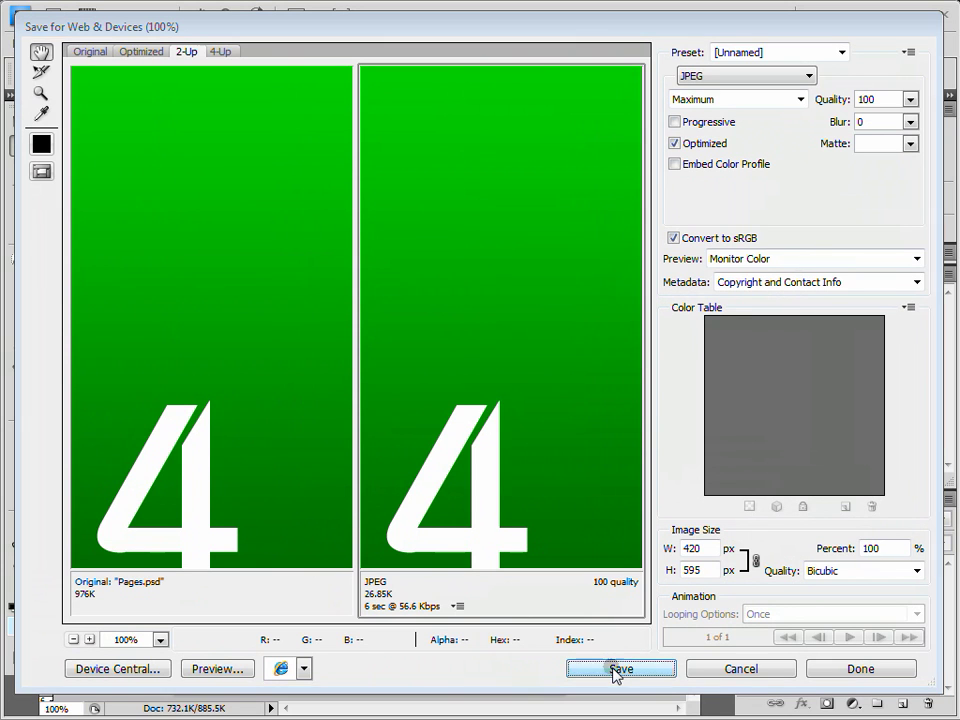
left_click_drag(389, 221, 549, 71)
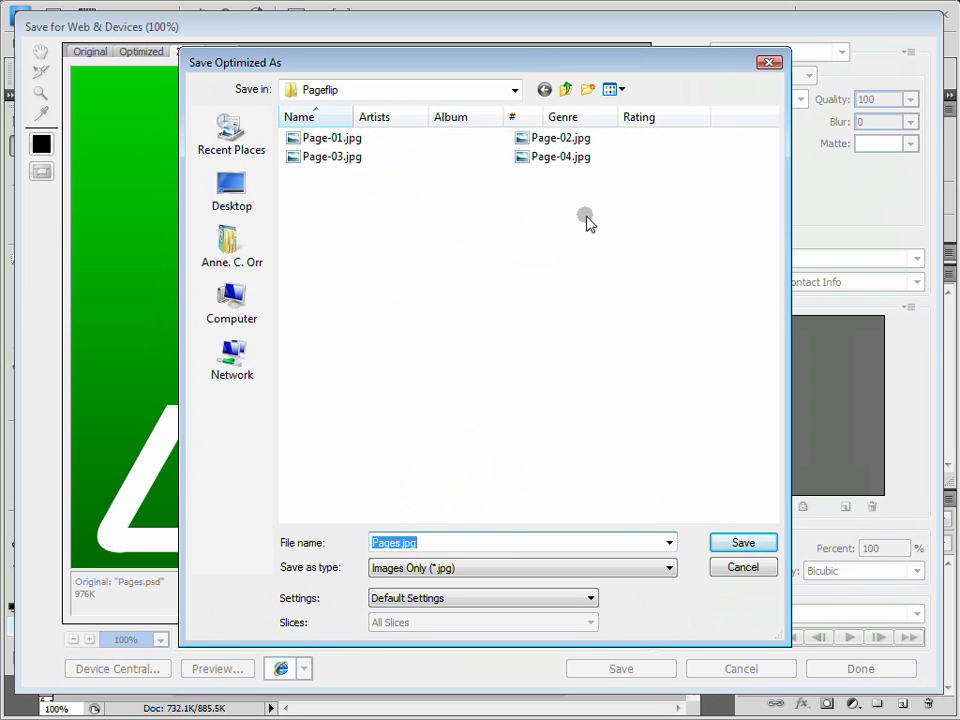
left_click(767, 62)
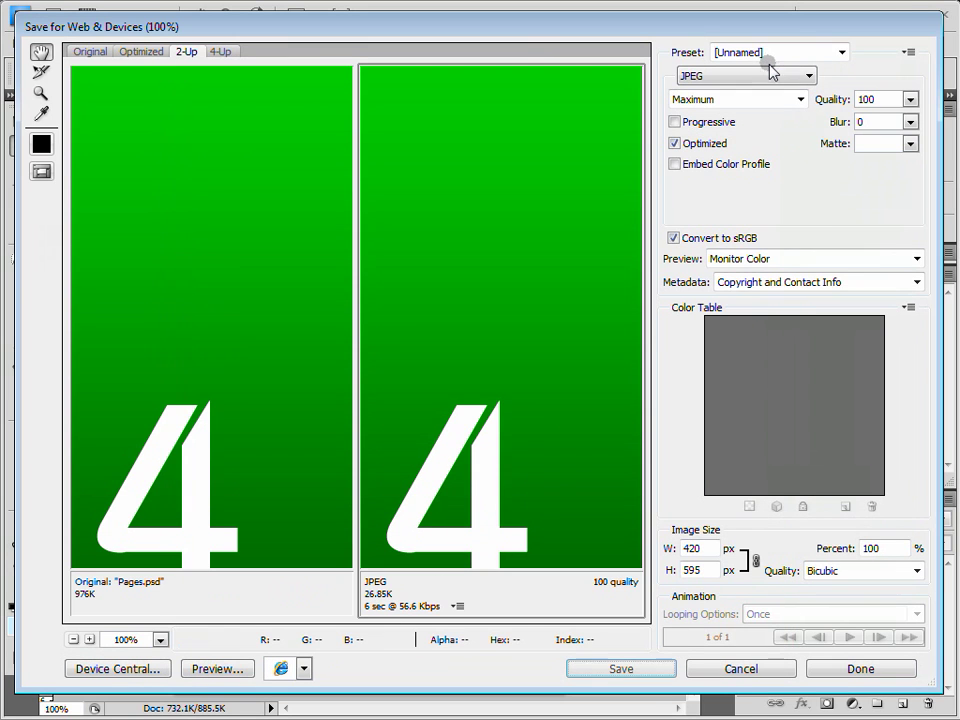
Step: Cancel the web export and close Pages.psd without saving changes
left_click(746, 669)
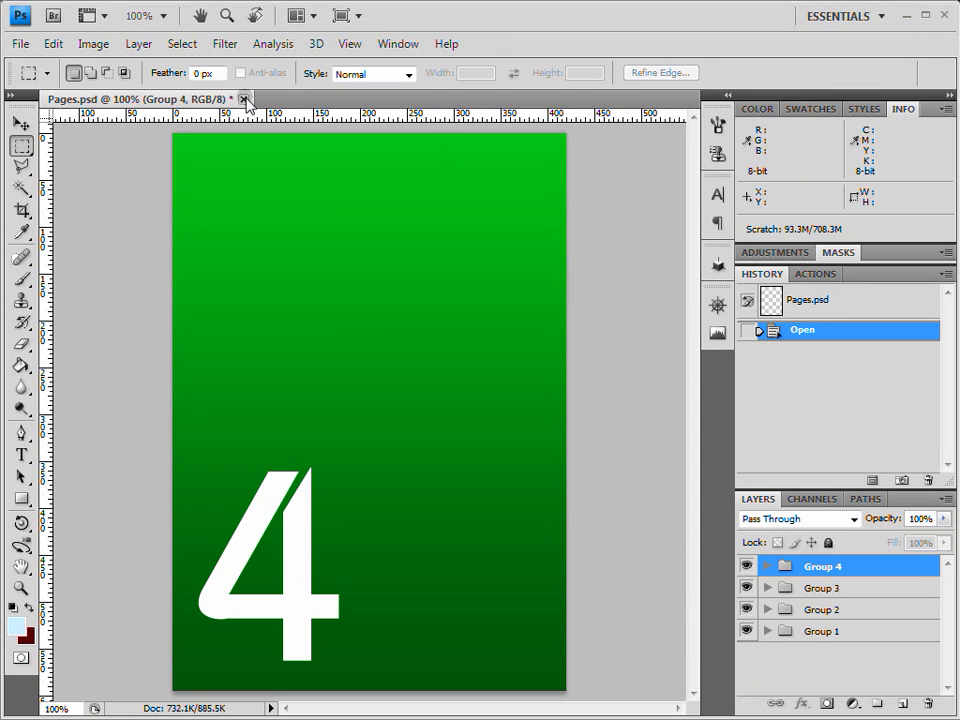
left_click(244, 99)
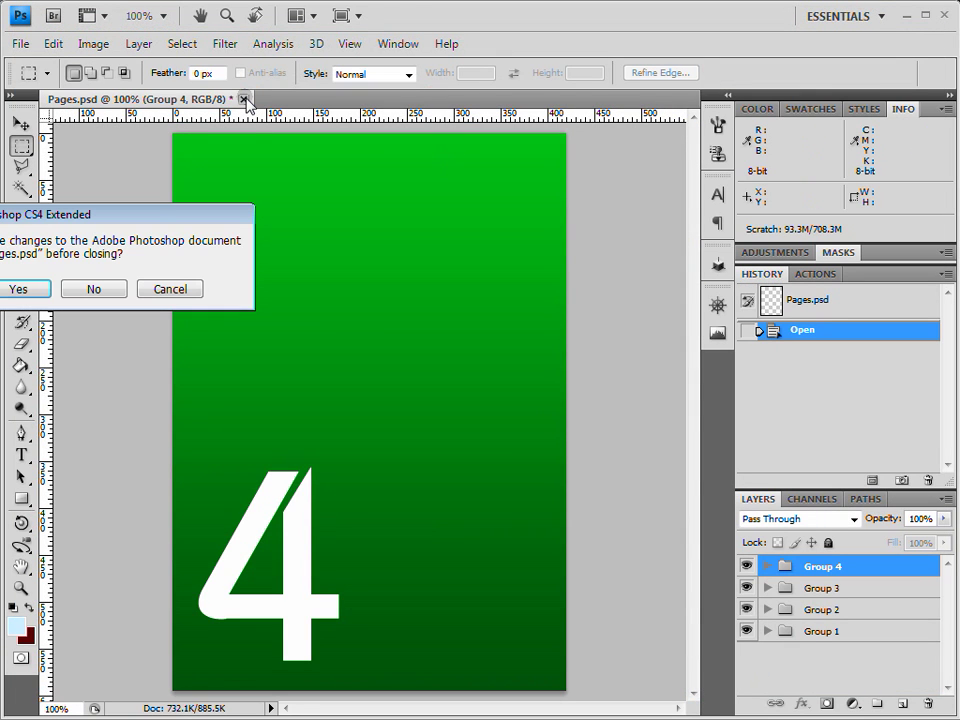
left_click(94, 289)
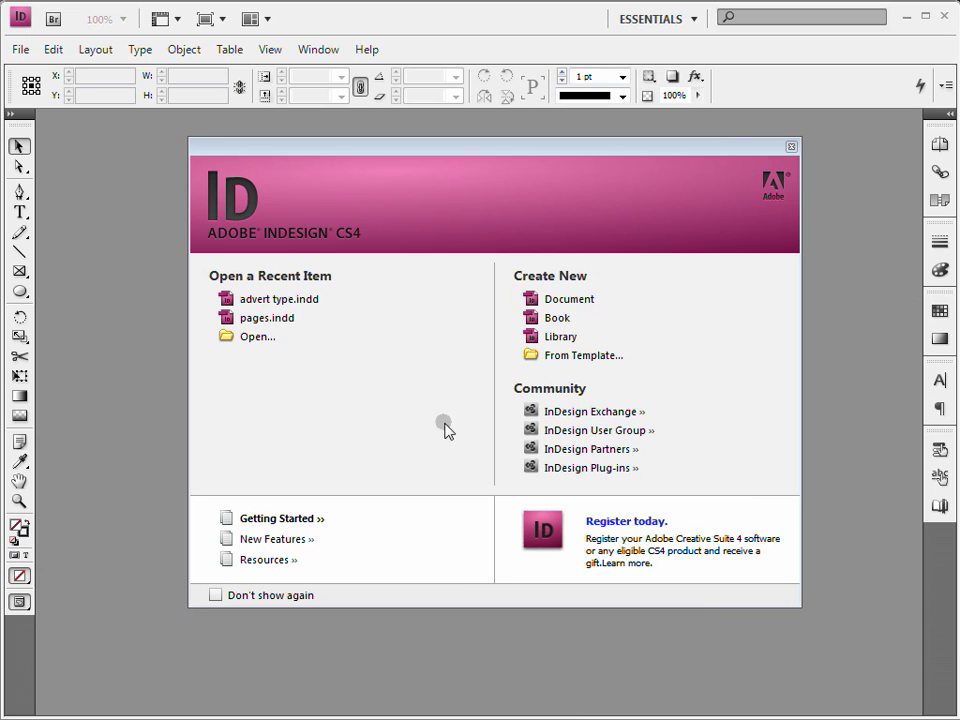
Step: Start a new InDesign document with A5 page size and 4 pages
left_click(574, 300)
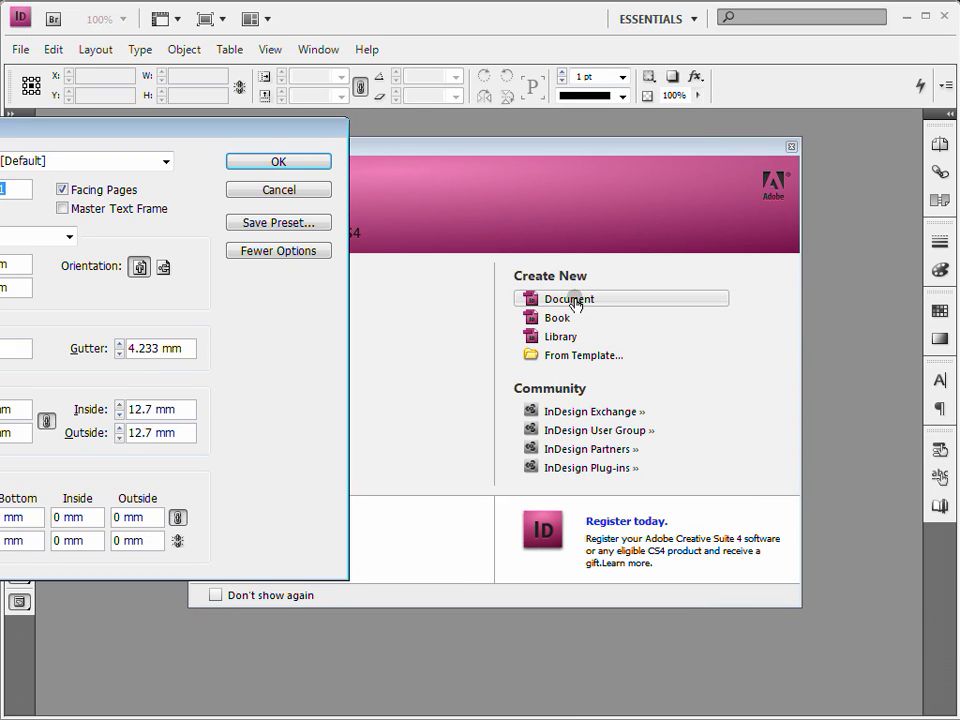
left_click_drag(129, 130, 518, 153)
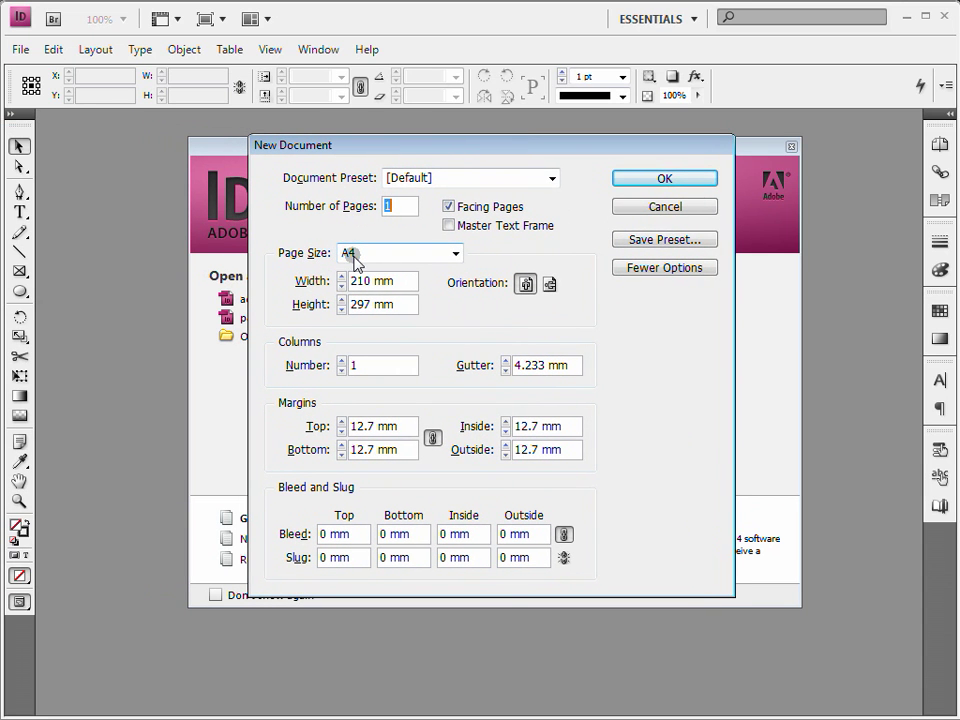
left_click(455, 253)
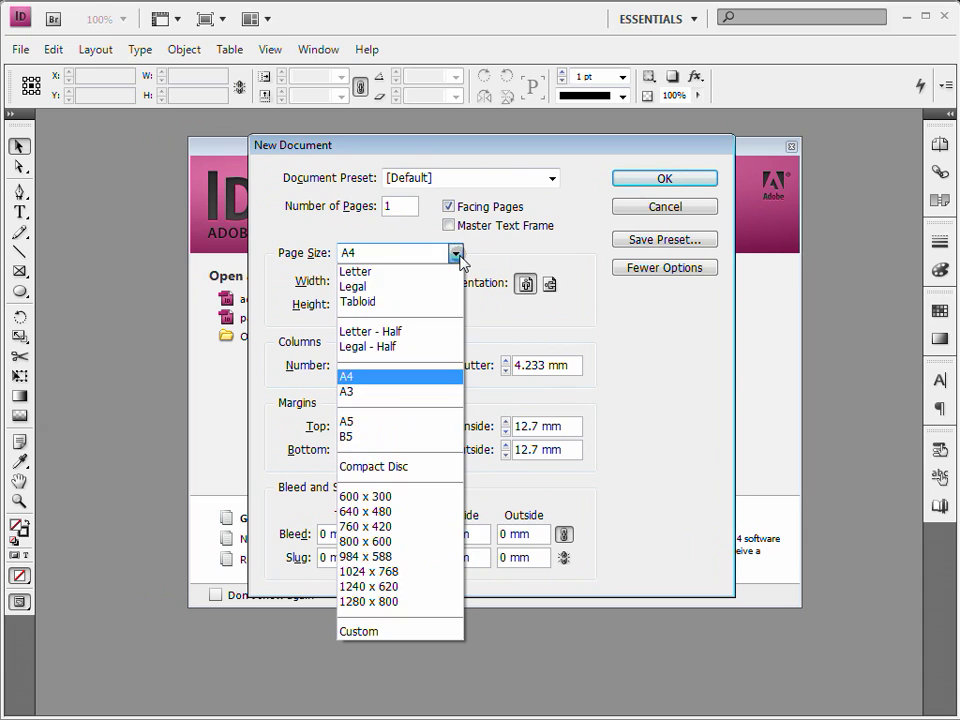
left_click(420, 422)
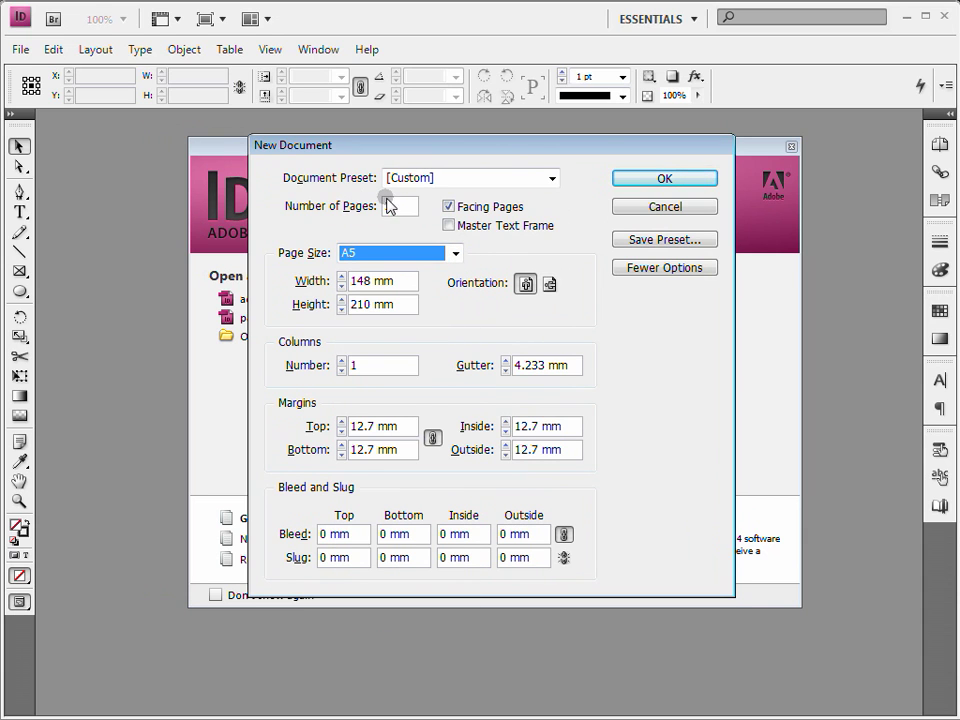
double_click(389, 205)
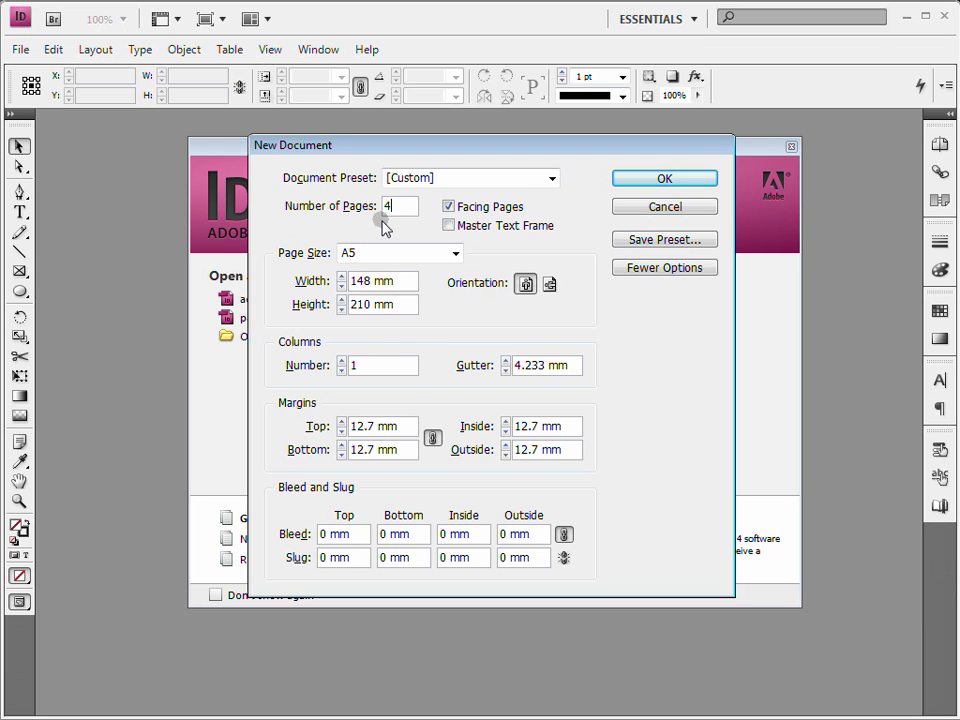
Step: Lower the linked margins to 5 mm on every side and create the document
left_click(341, 431)
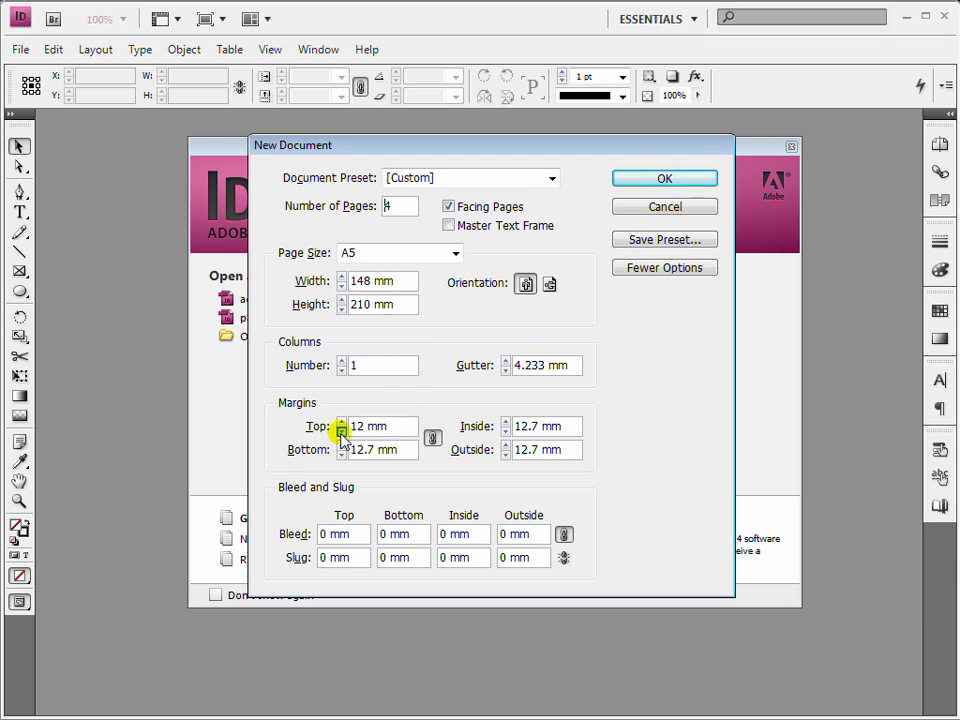
left_click(341, 431)
left_click(341, 431)
left_click(341, 431)
left_click(341, 431)
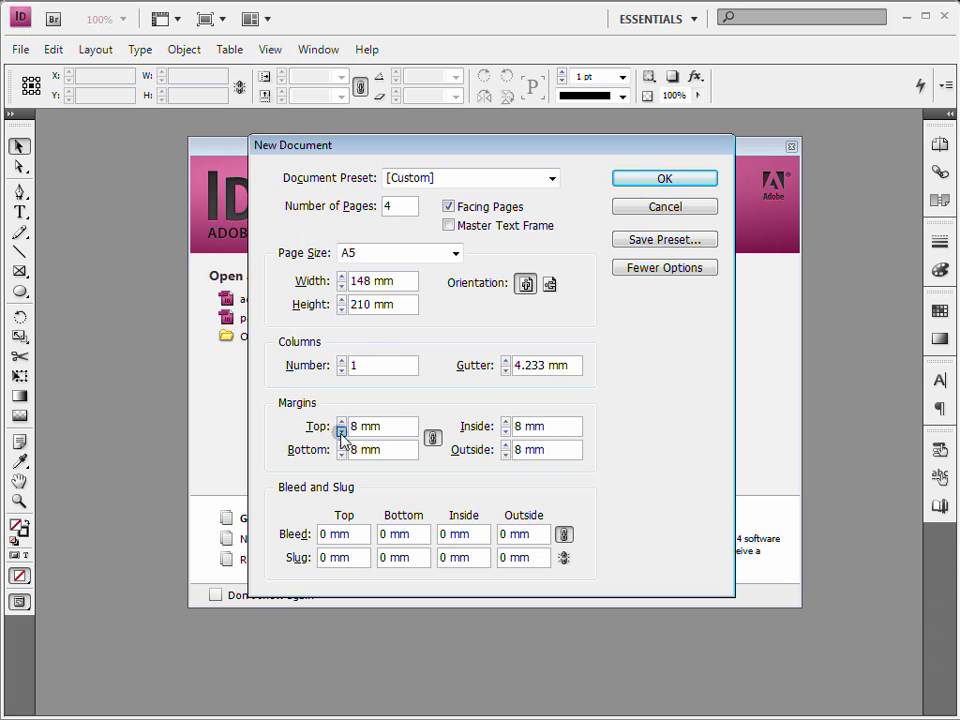
left_click(341, 431)
left_click(341, 431)
left_click(639, 182)
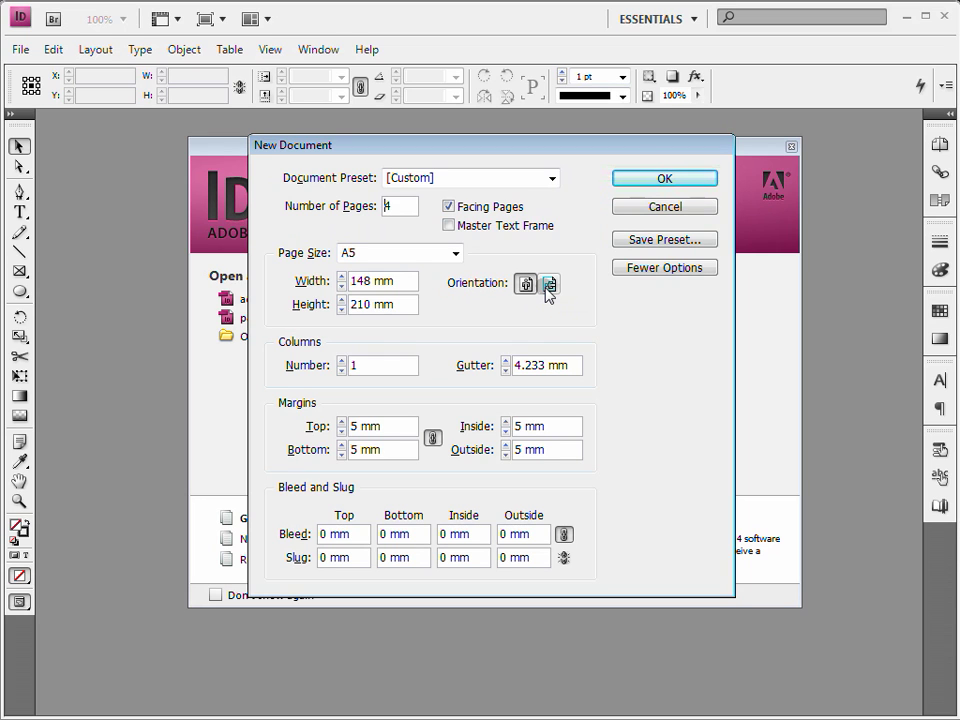
left_click(652, 181)
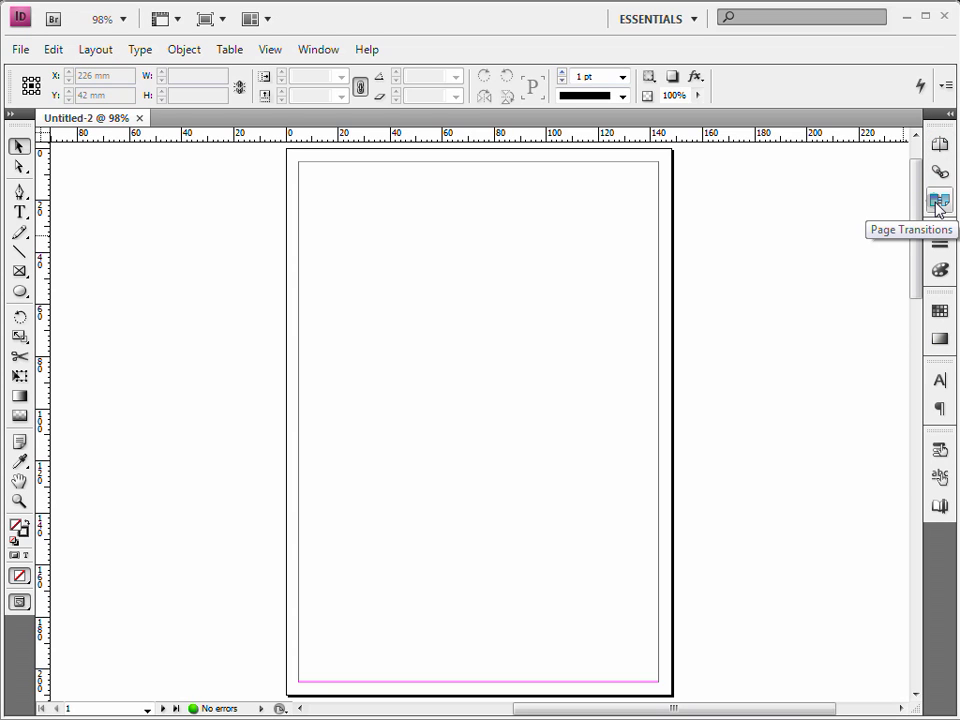
Step: Open the Page Transitions panel and expand the Pages panel showing 4 pages in 3 spreads
left_click(315, 52)
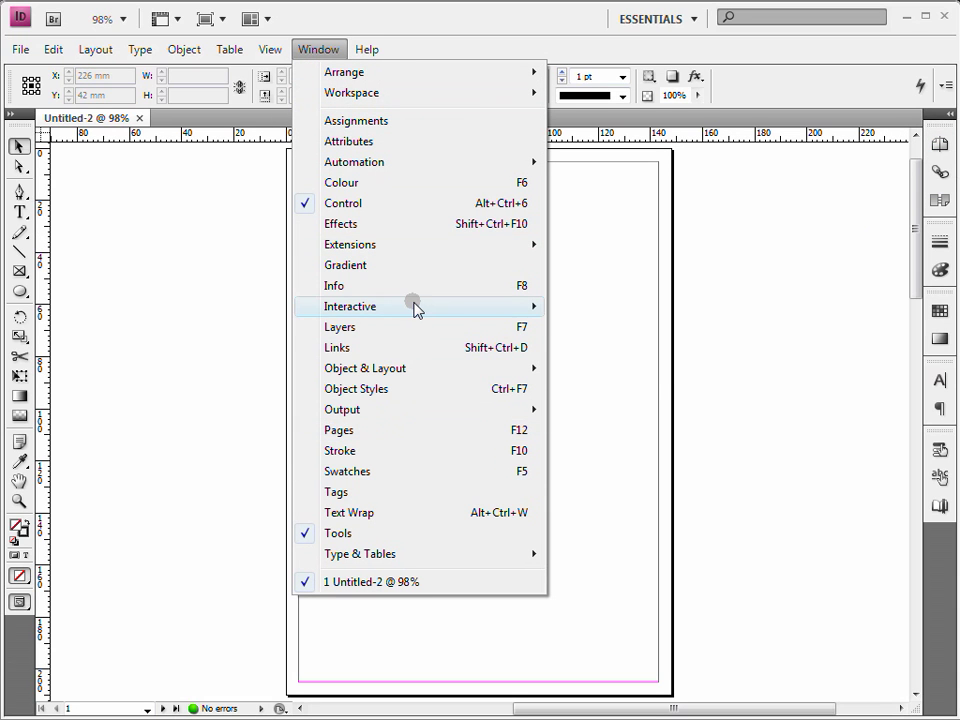
mouse_move(488, 308)
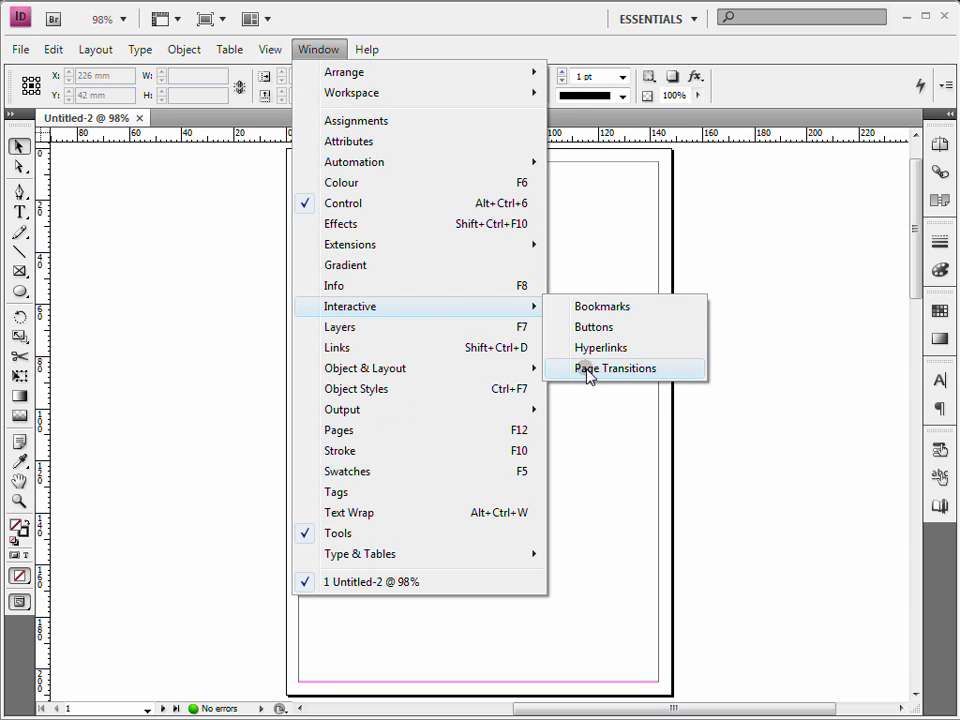
left_click(941, 144)
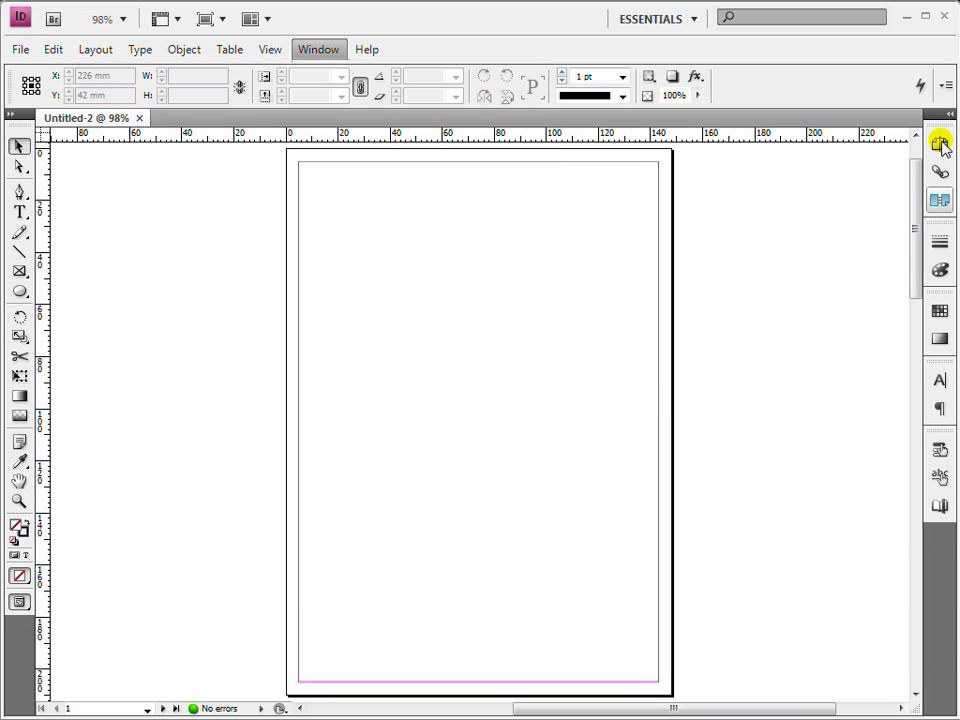
left_click(941, 144)
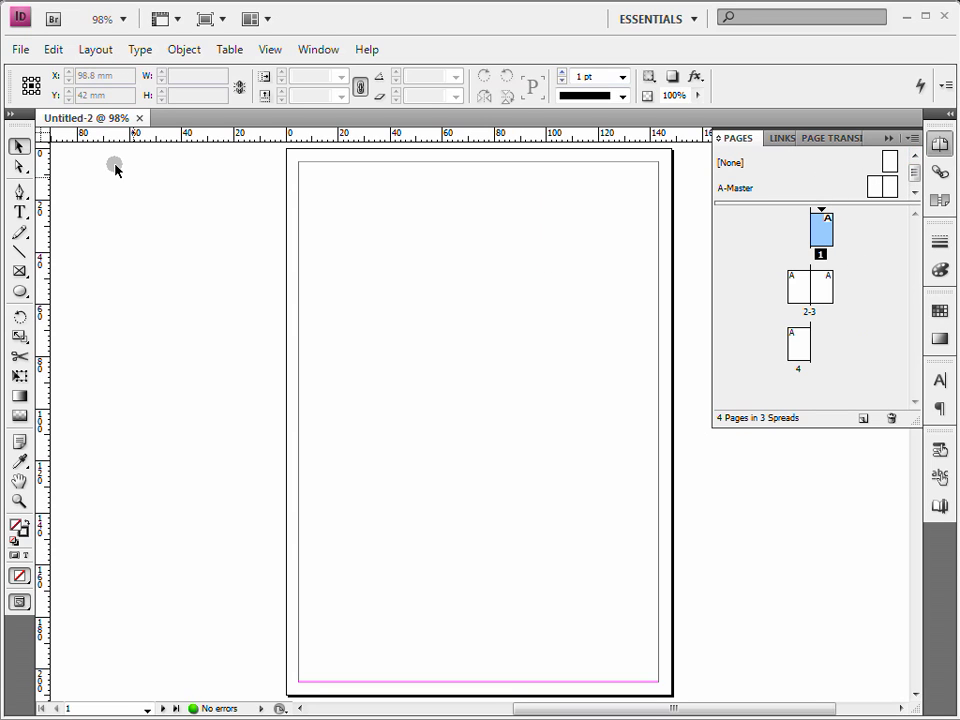
Step: Place the red Page-01.jpg artwork on page 1
left_click(20, 50)
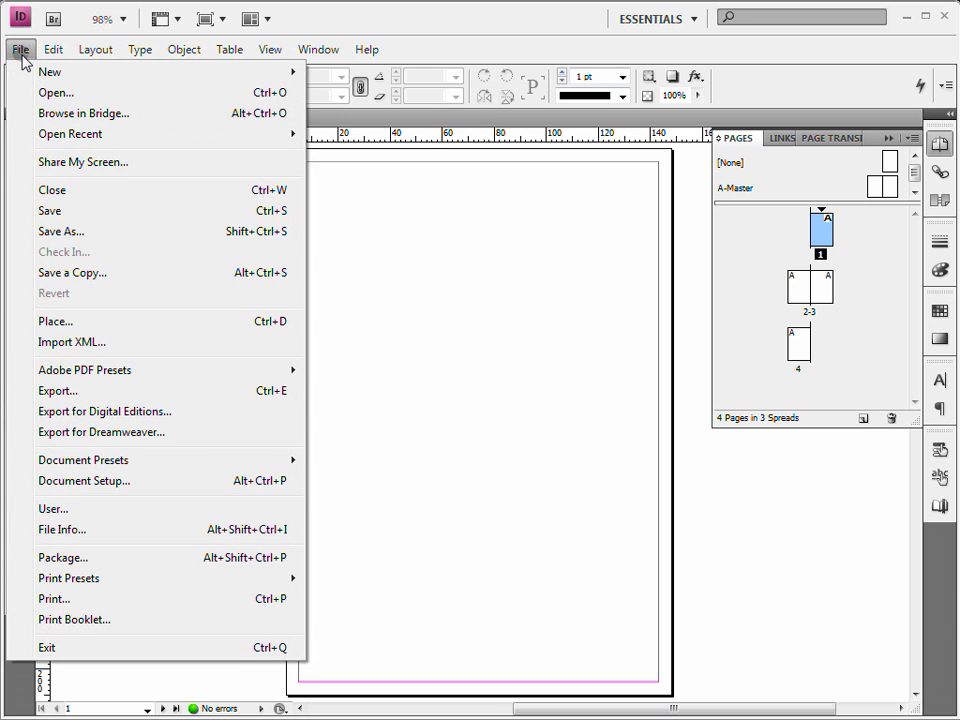
left_click(57, 322)
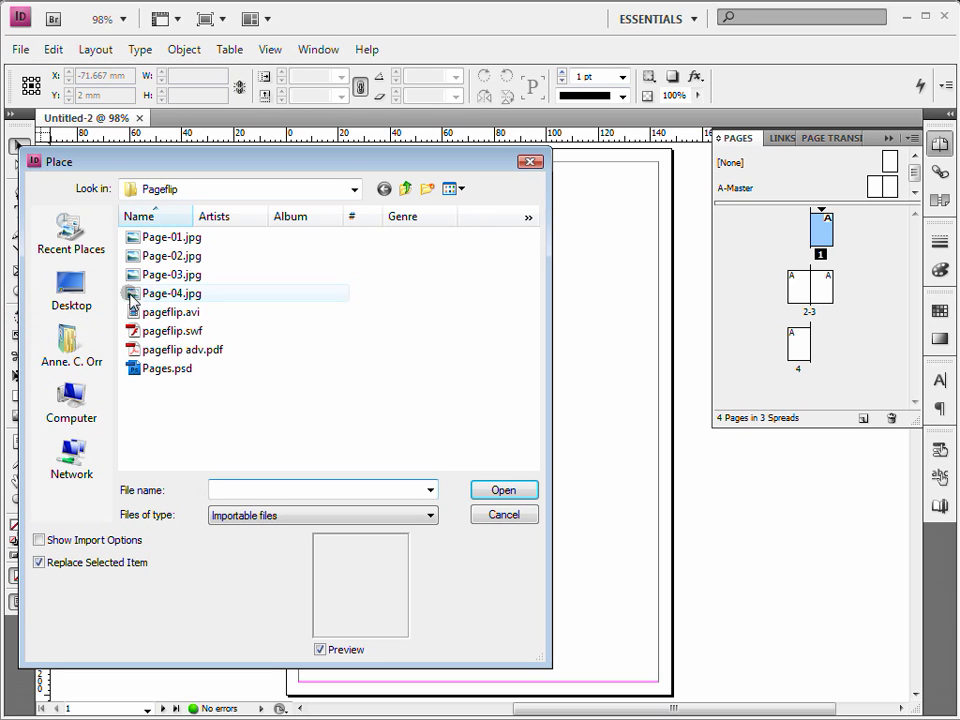
left_click(165, 237)
left_click(490, 488)
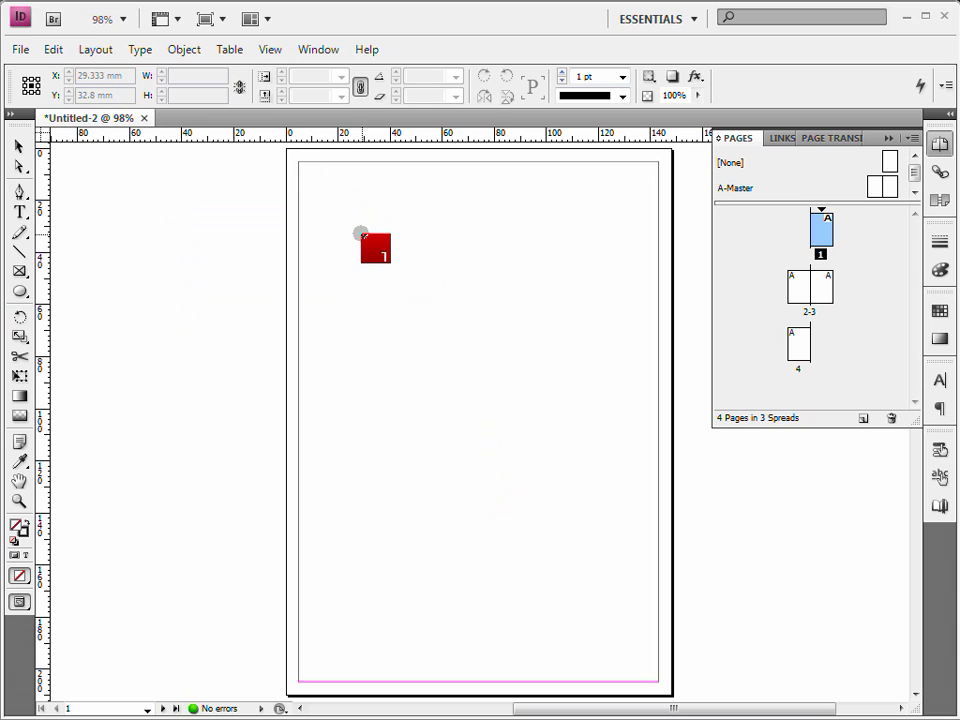
left_click(362, 235)
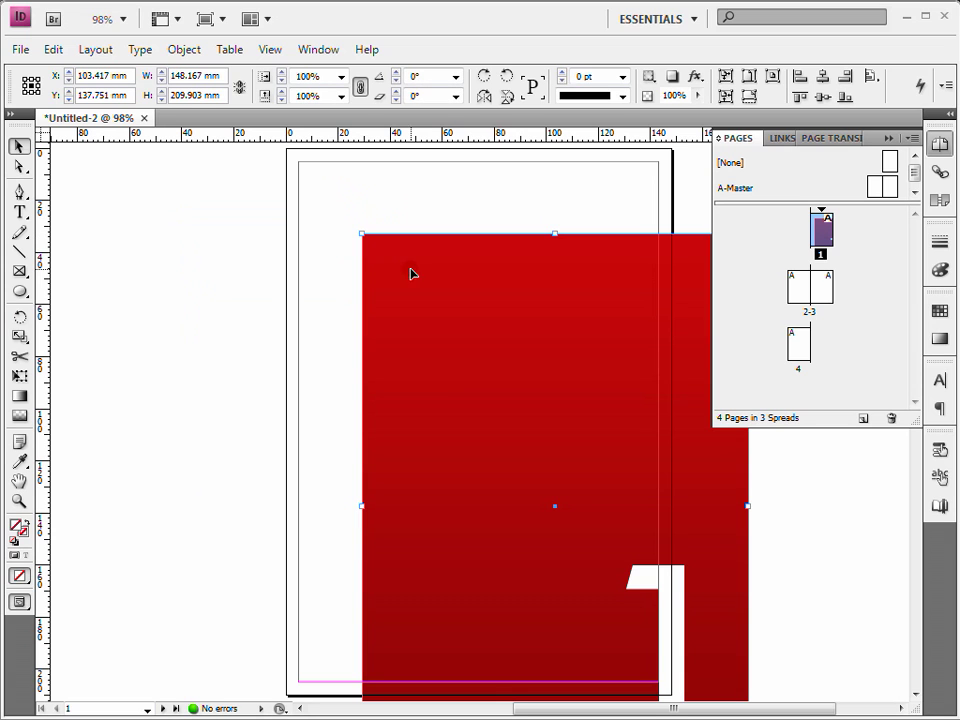
Step: Centre the red image horizontally and vertically relative to the page
left_click(869, 75)
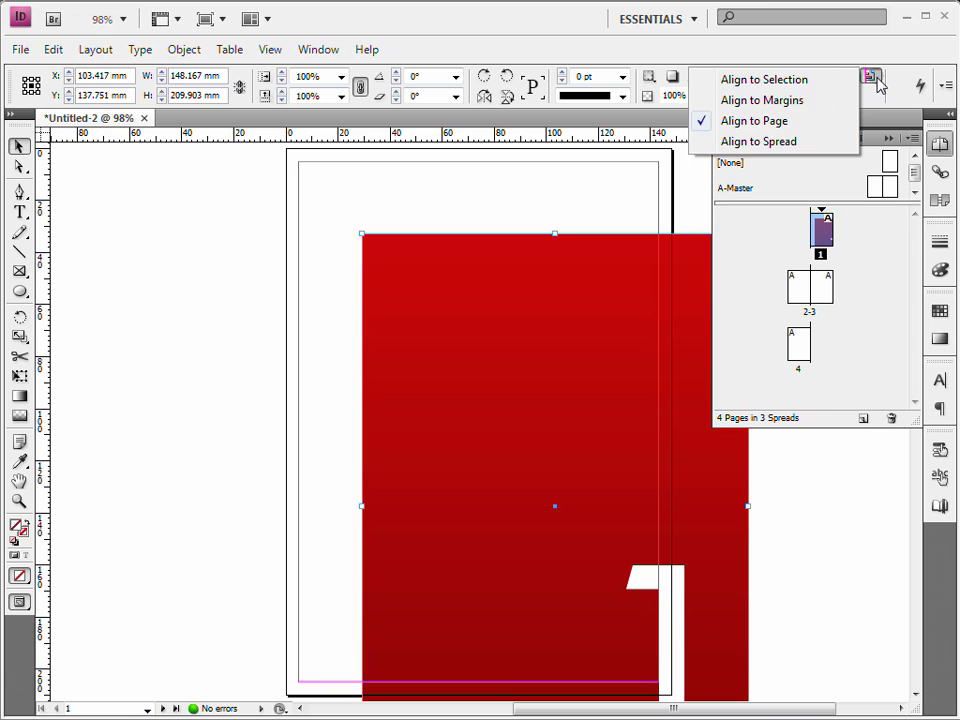
left_click(833, 110)
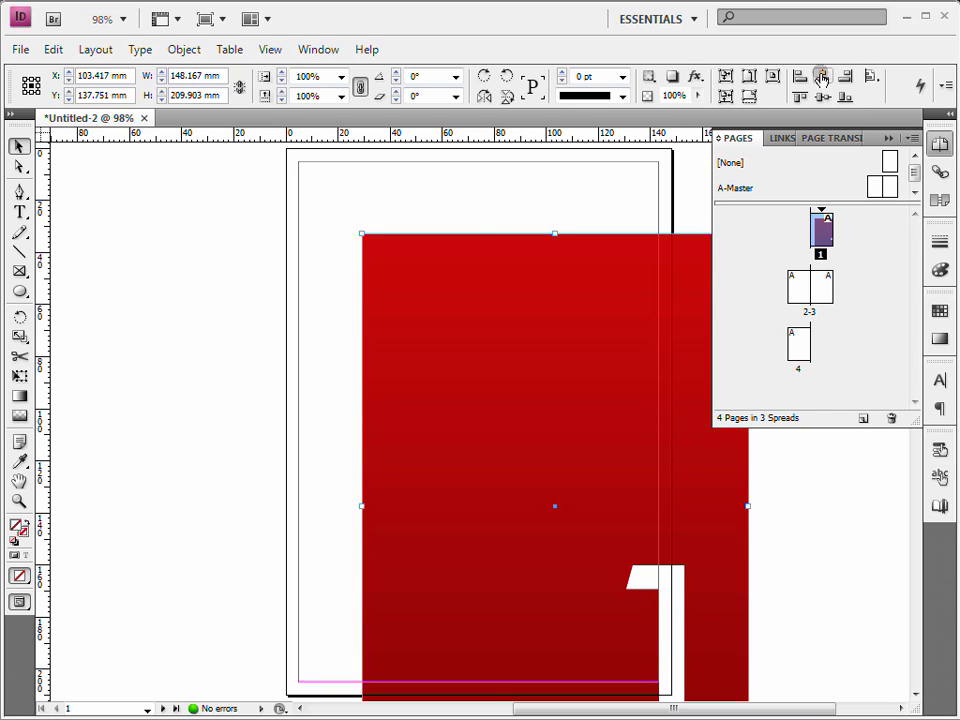
left_click(822, 78)
left_click(822, 96)
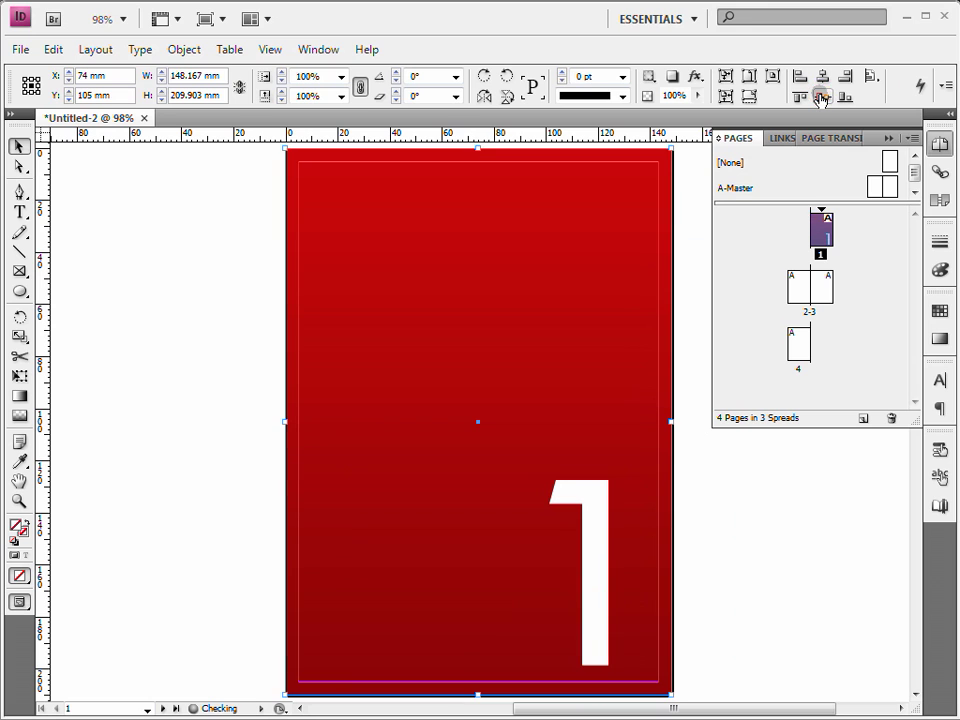
Step: Place the blue Page-02.jpg on page 2 and centre it on the page
double_click(798, 288)
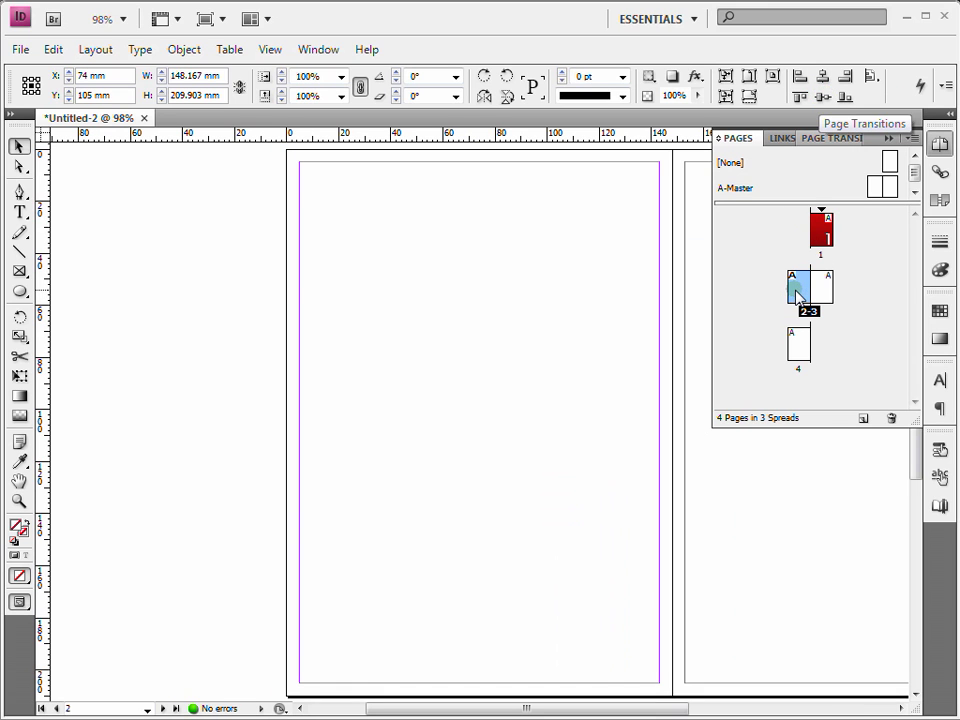
left_click(20, 49)
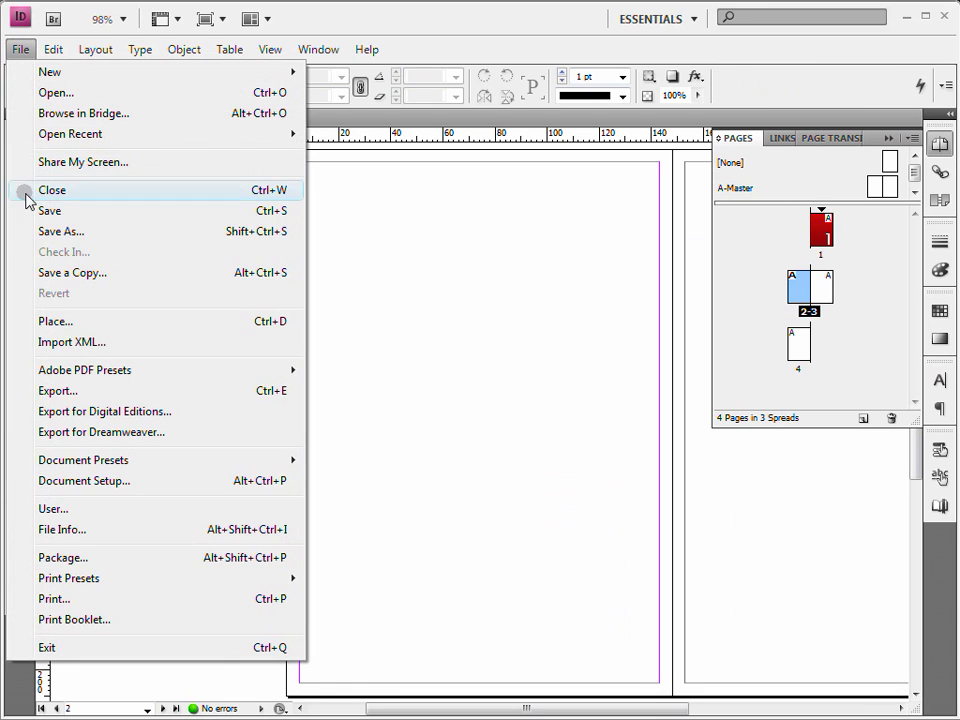
left_click(93, 321)
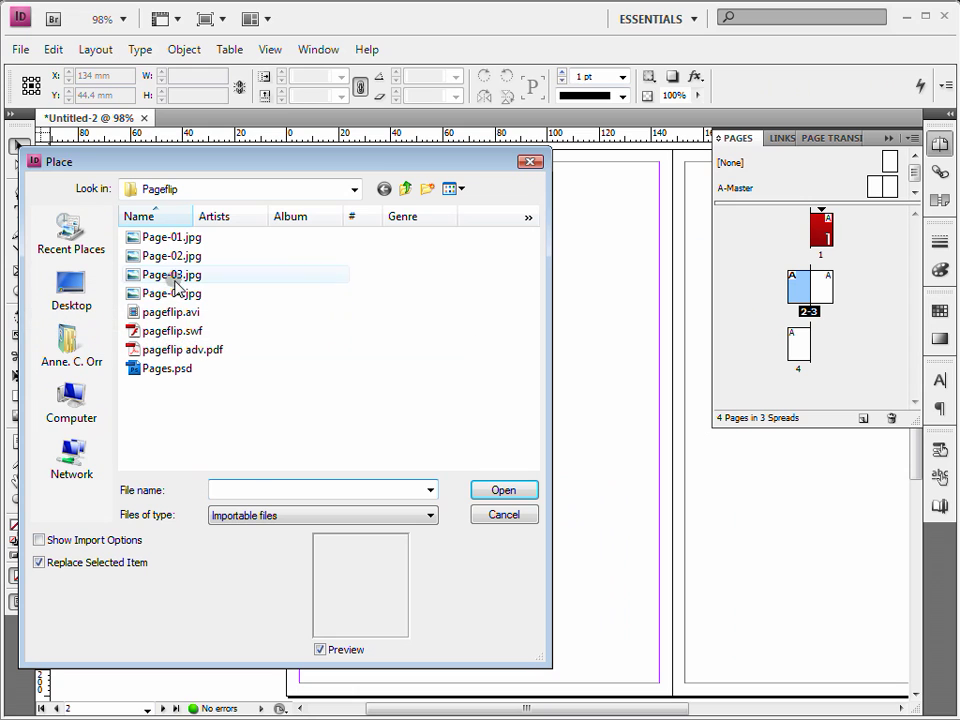
left_click(172, 256)
left_click(501, 500)
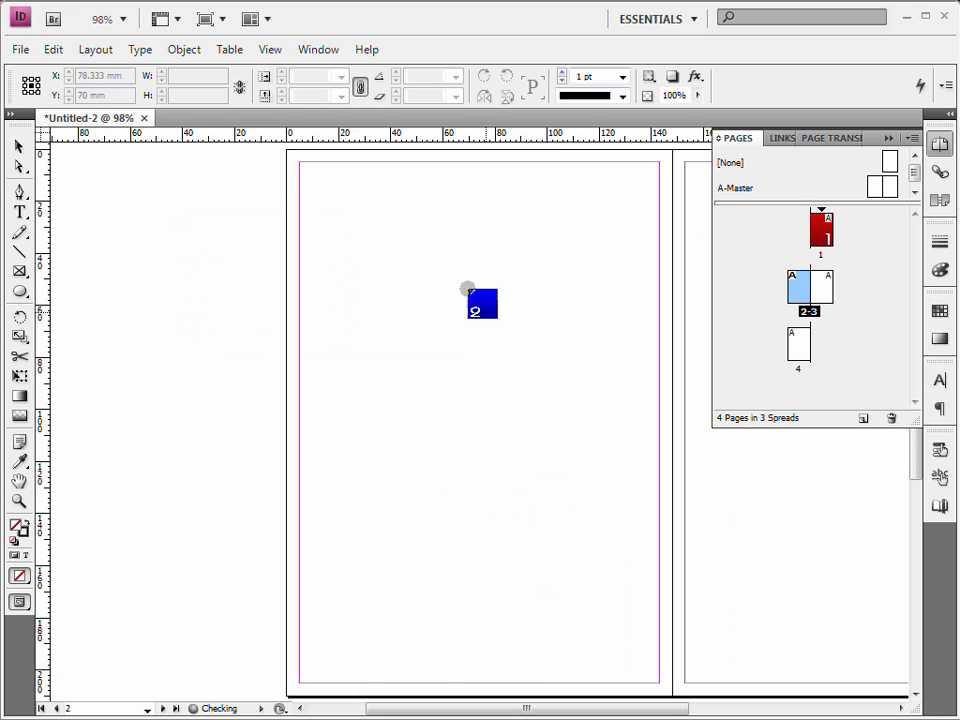
left_click(327, 266)
left_click(822, 76)
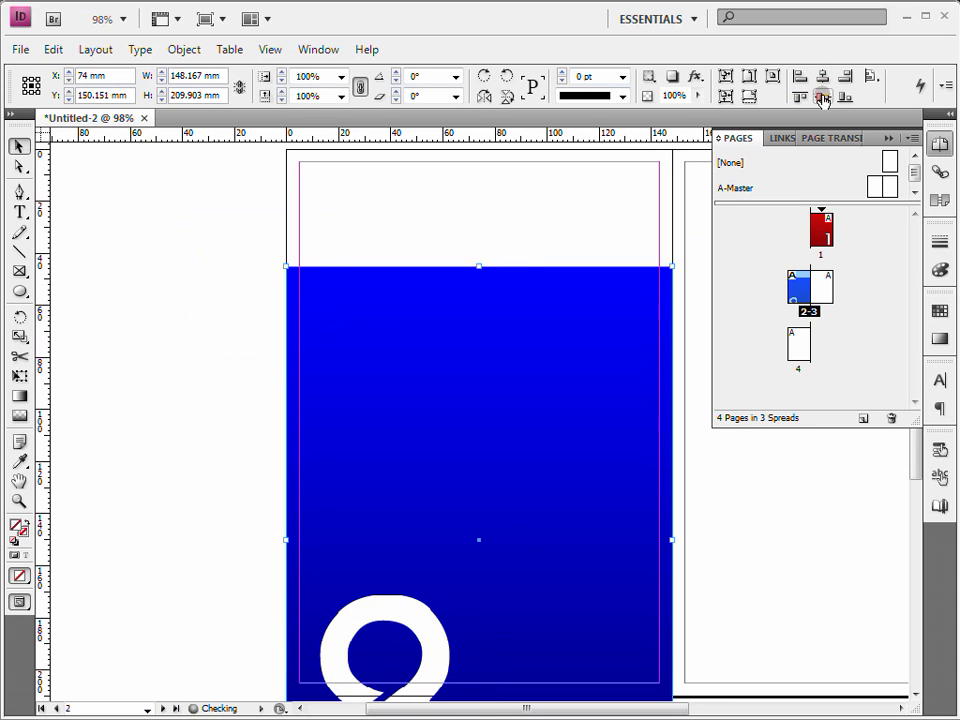
left_click(822, 97)
Step: Load Page-03.jpg for page 3, undoing its accidental replacement of the page 2 image
double_click(823, 292)
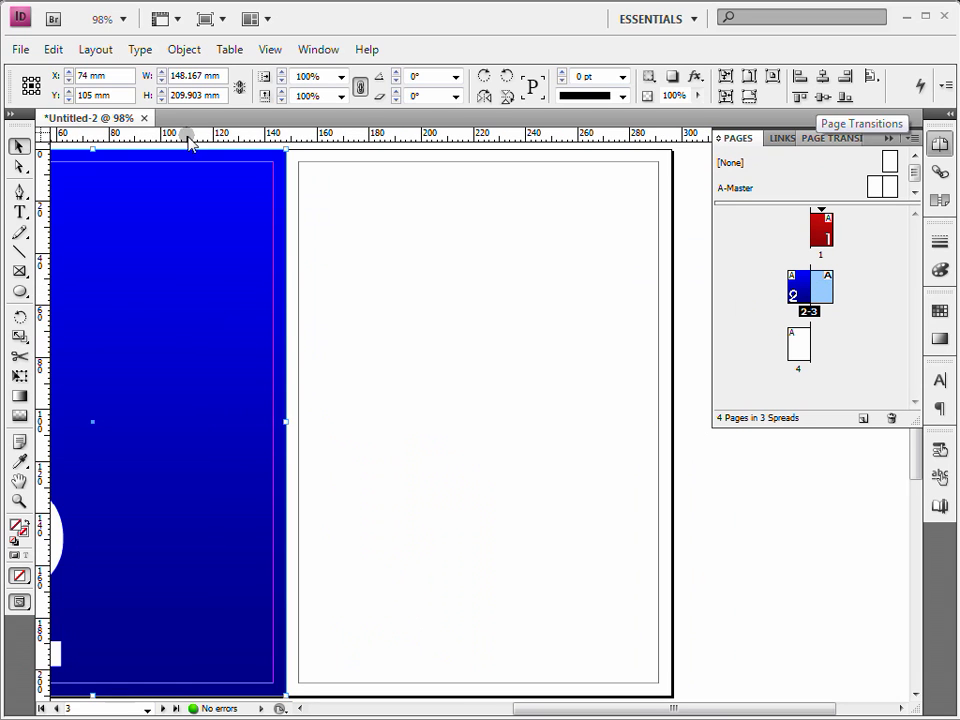
left_click(20, 49)
left_click(73, 322)
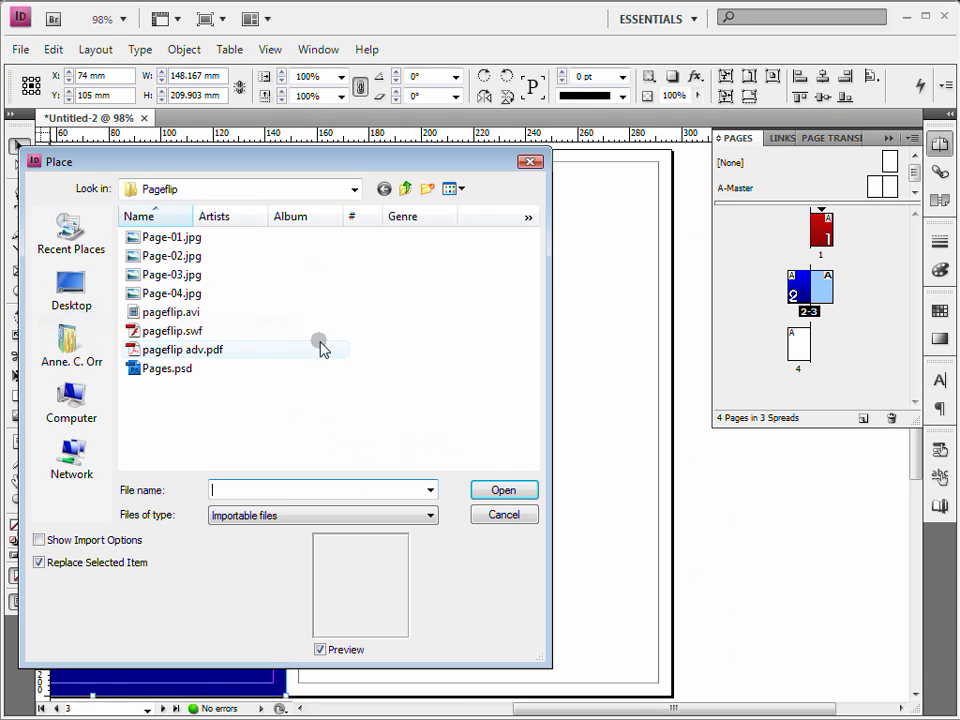
left_click(175, 278)
left_click(485, 491)
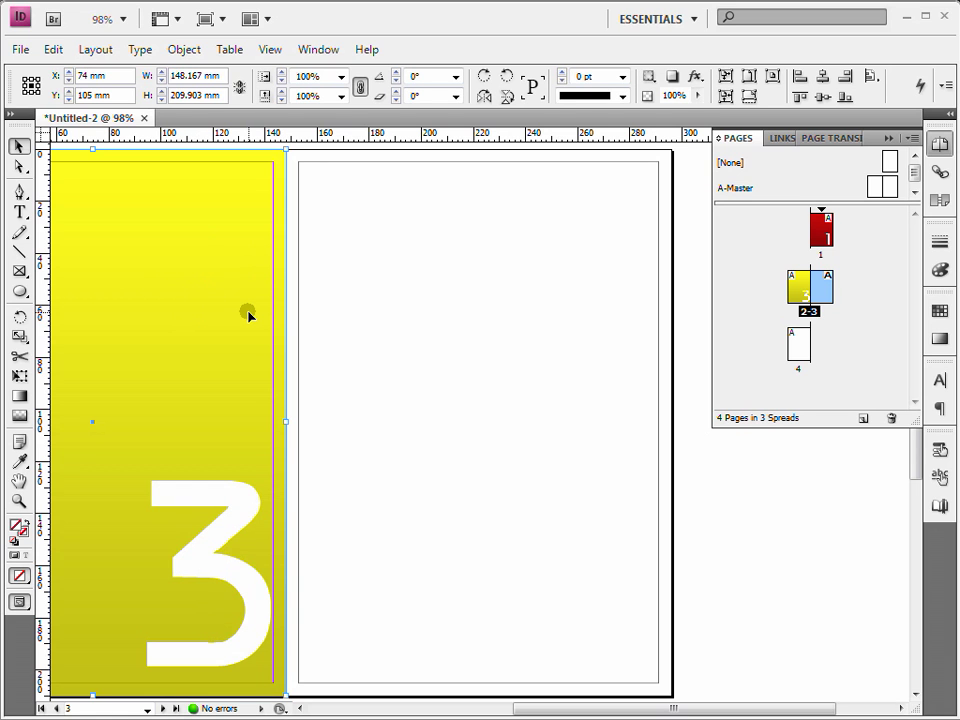
left_click(51, 48)
left_click(67, 73)
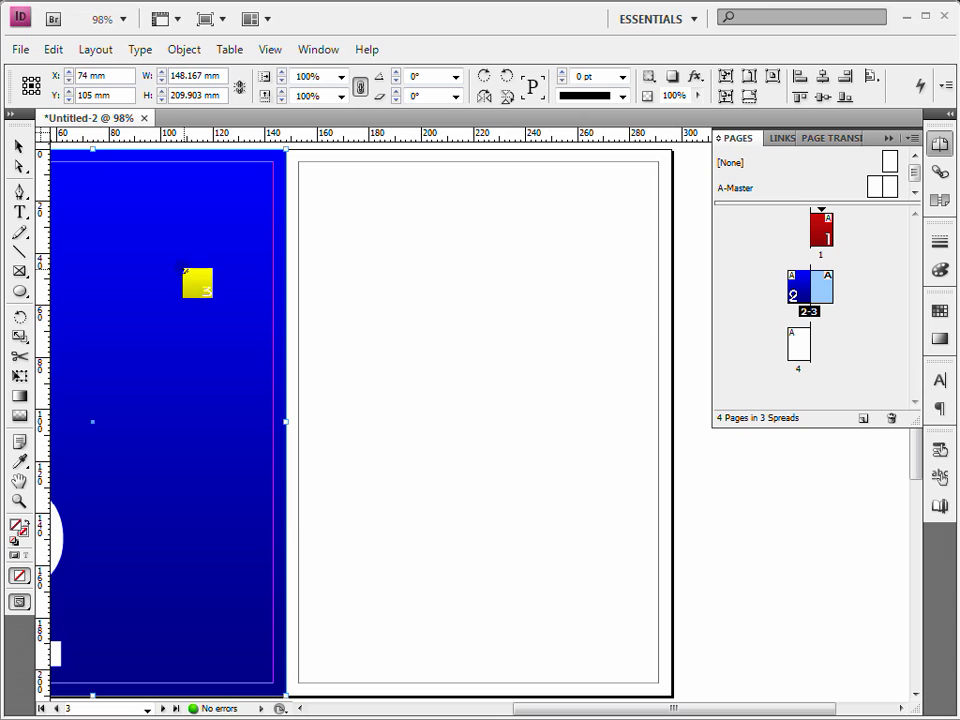
Step: Drop the yellow Page-03.jpg onto page 3 and centre it horizontally
left_click(387, 197)
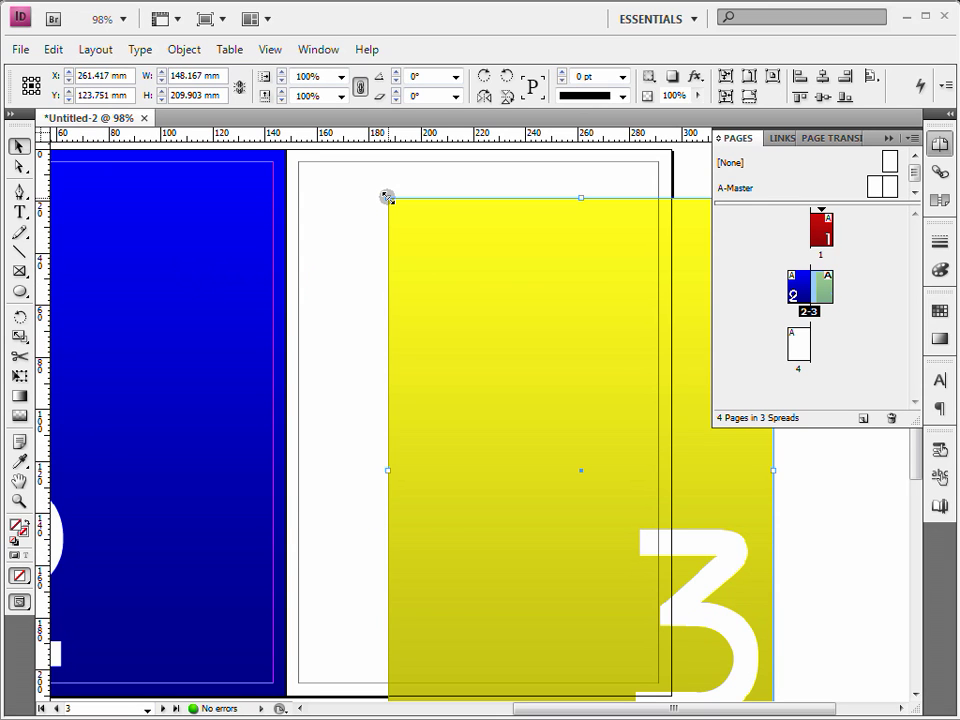
left_click(320, 251)
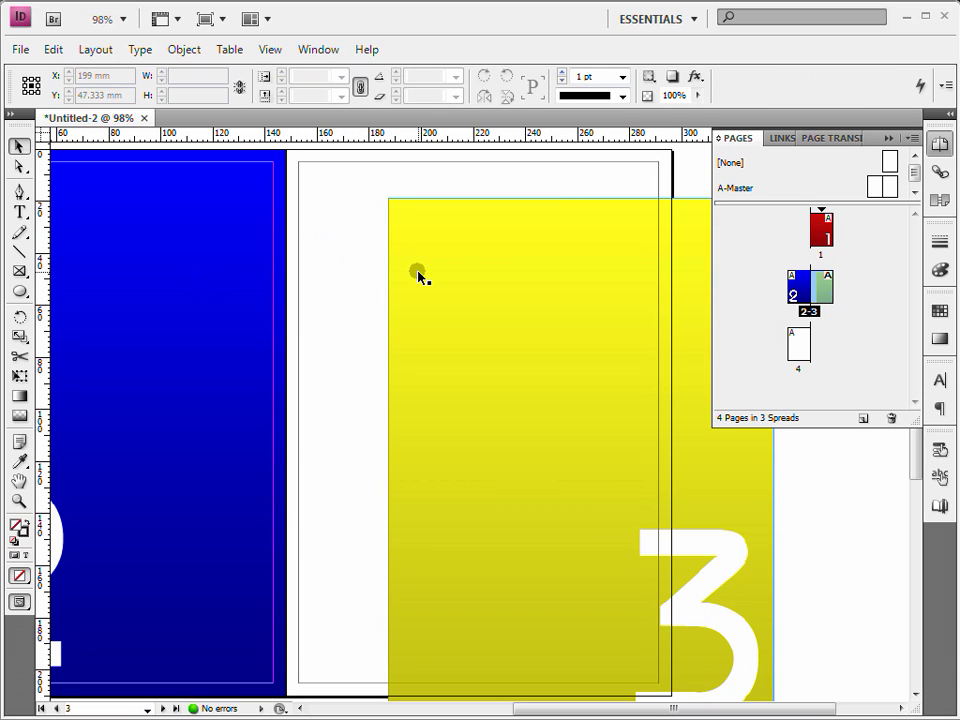
left_click(466, 300)
left_click(821, 97)
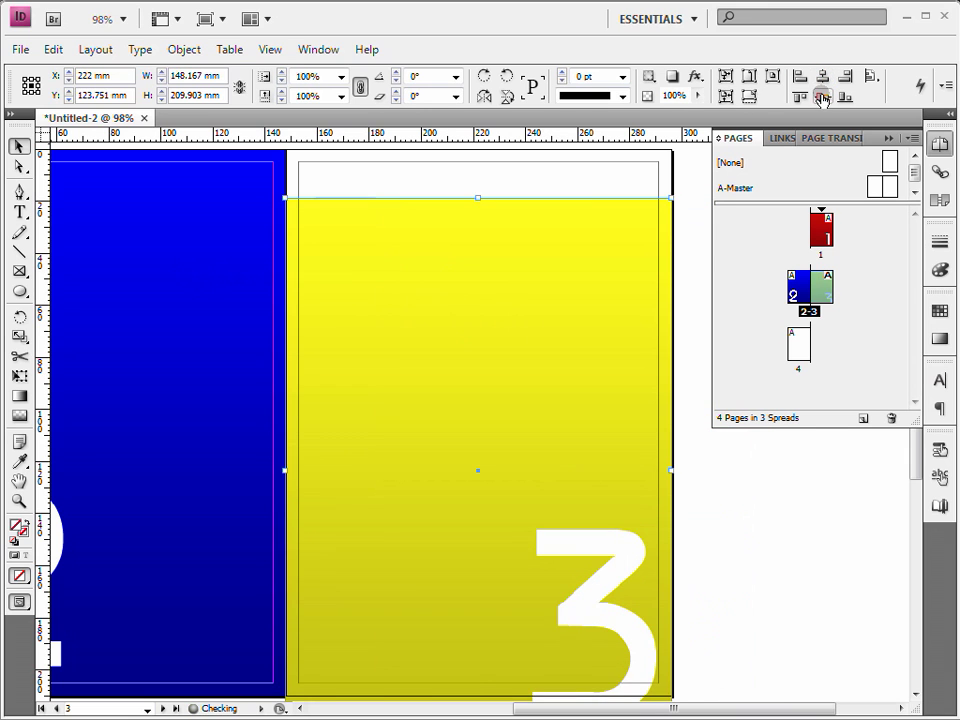
double_click(796, 345)
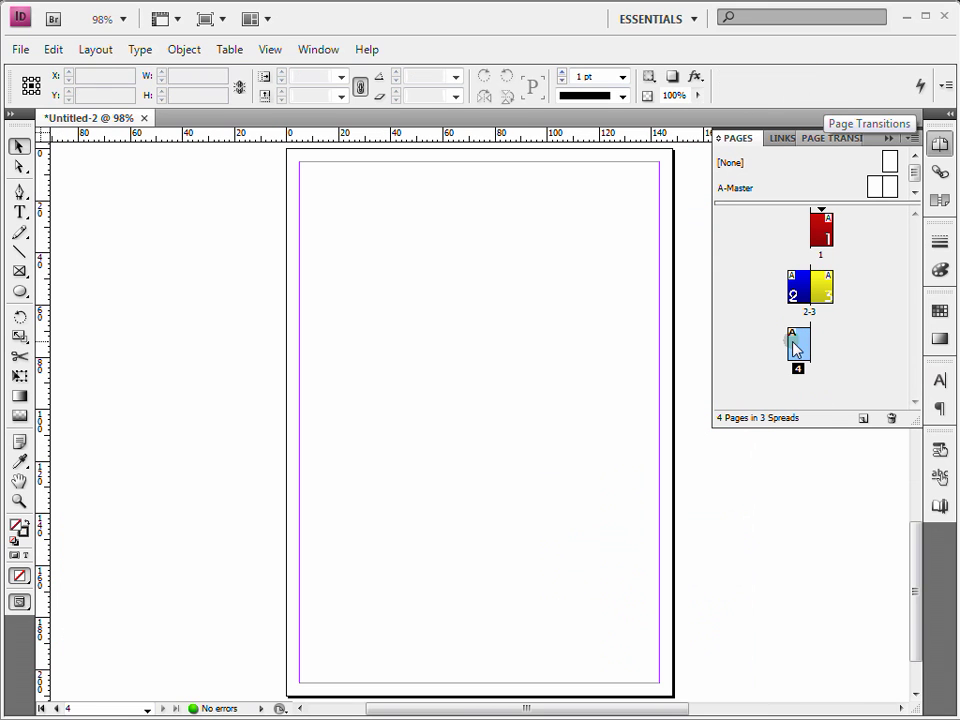
left_click(18, 49)
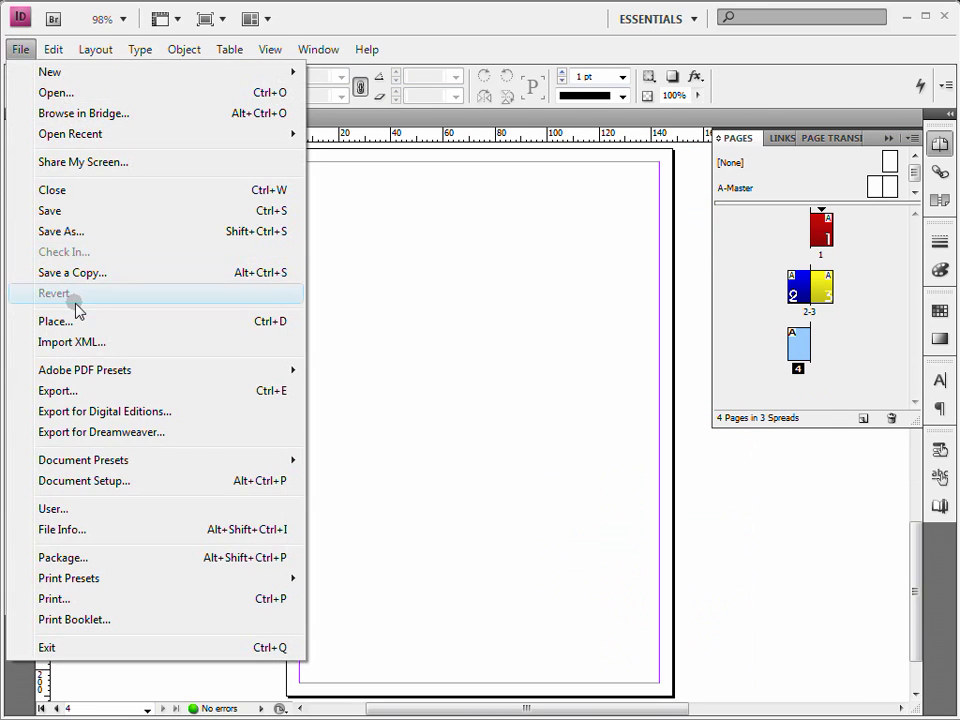
left_click(64, 321)
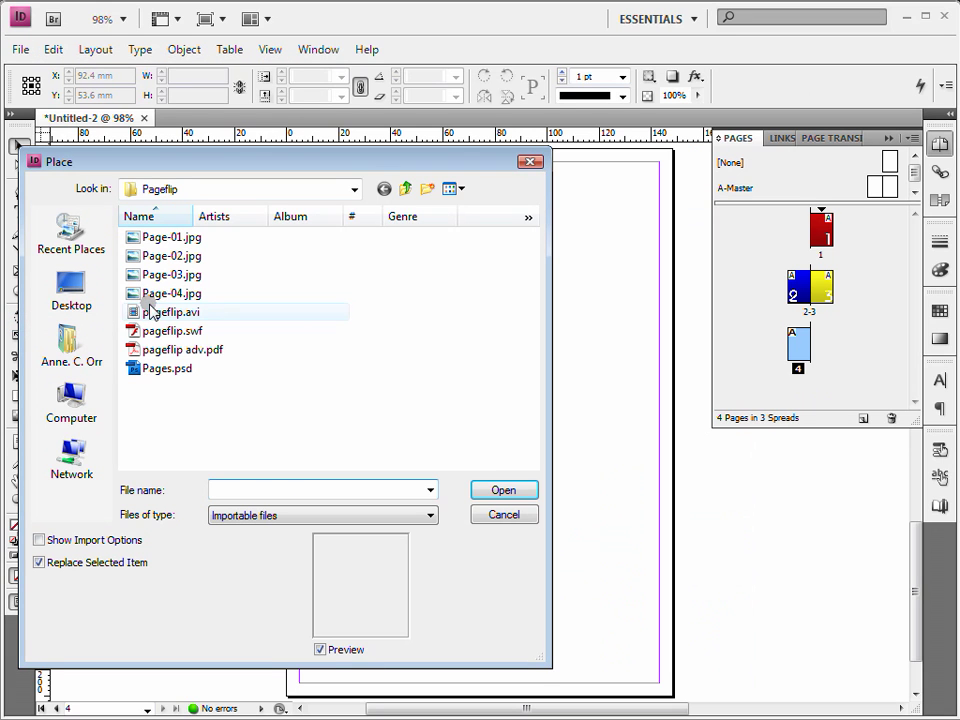
left_click(156, 293)
left_click(489, 489)
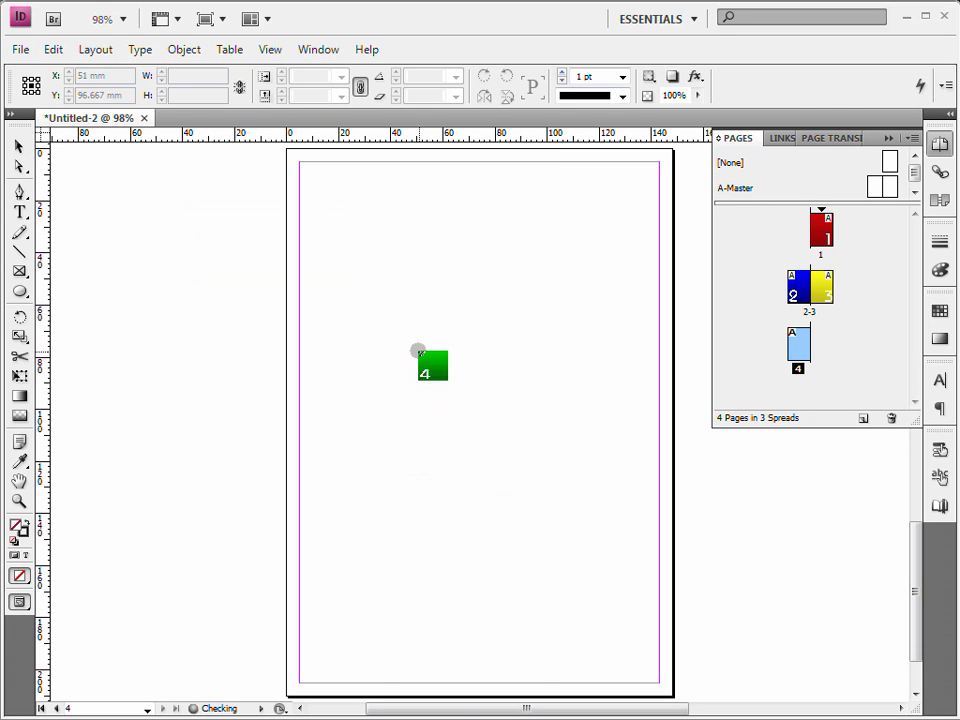
left_click(347, 242)
left_click(823, 84)
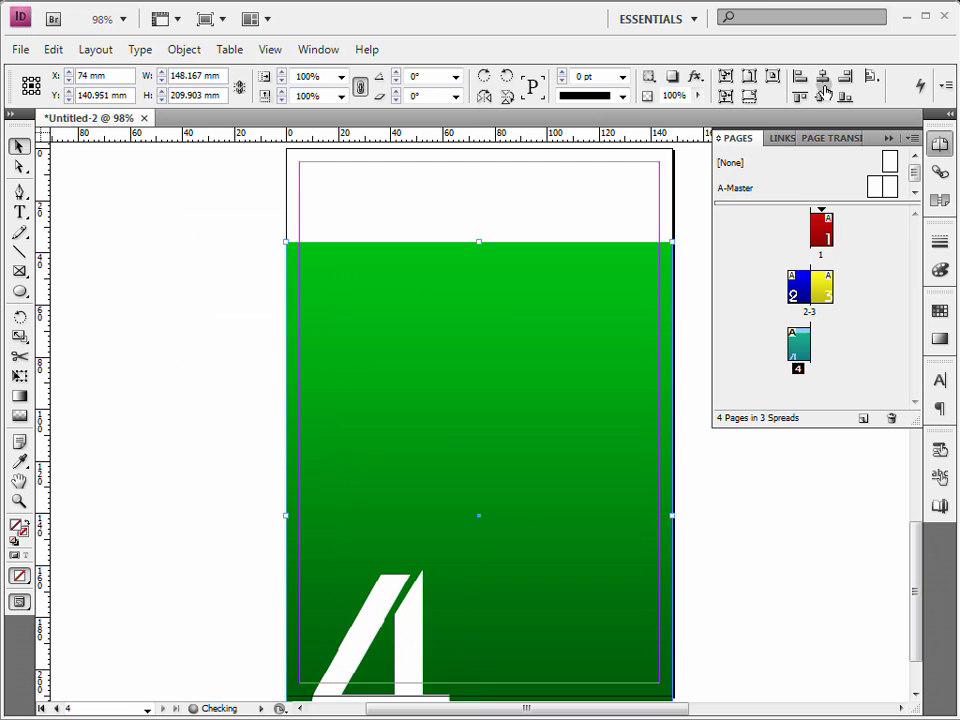
left_click(823, 95)
left_click(182, 267)
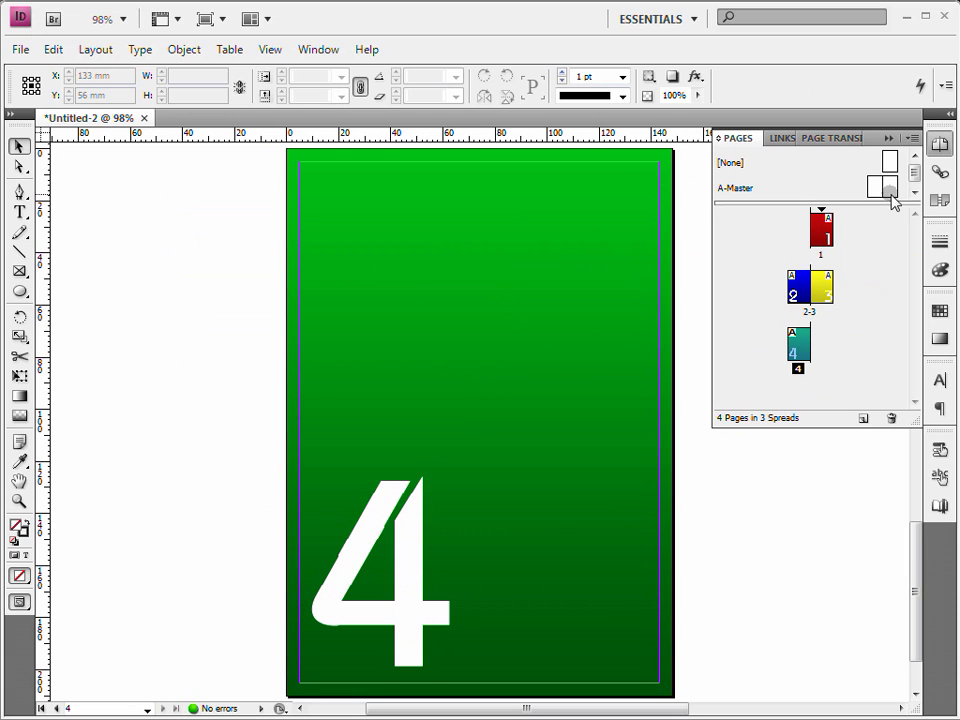
Step: Apply the Page Turn (SWF Only) transition to all spreads from the Pages panel menu
left_click(912, 140)
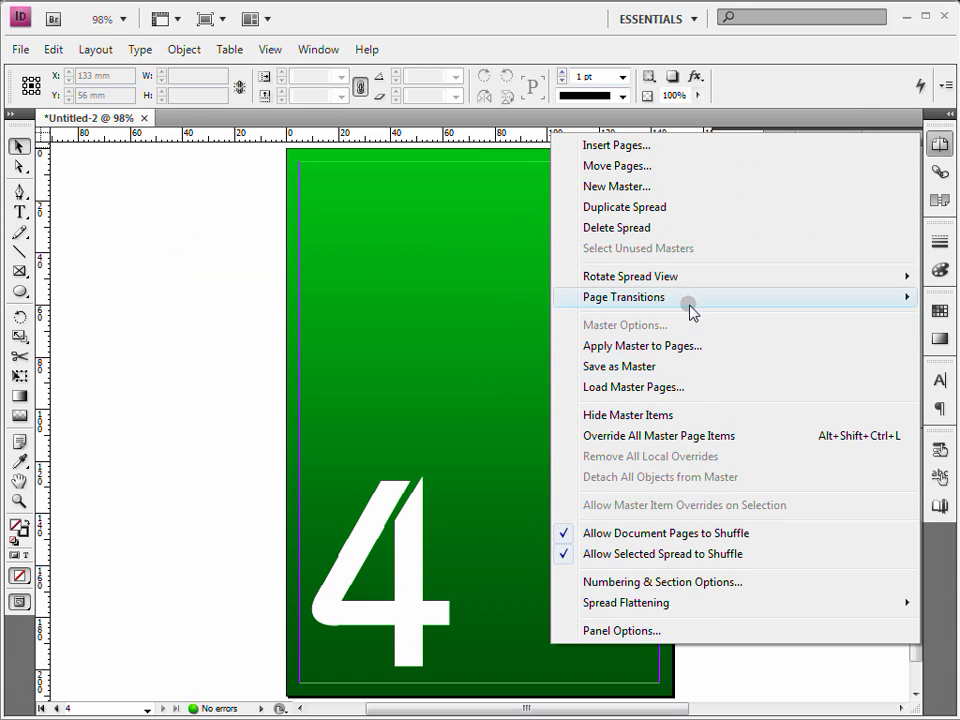
mouse_move(679, 302)
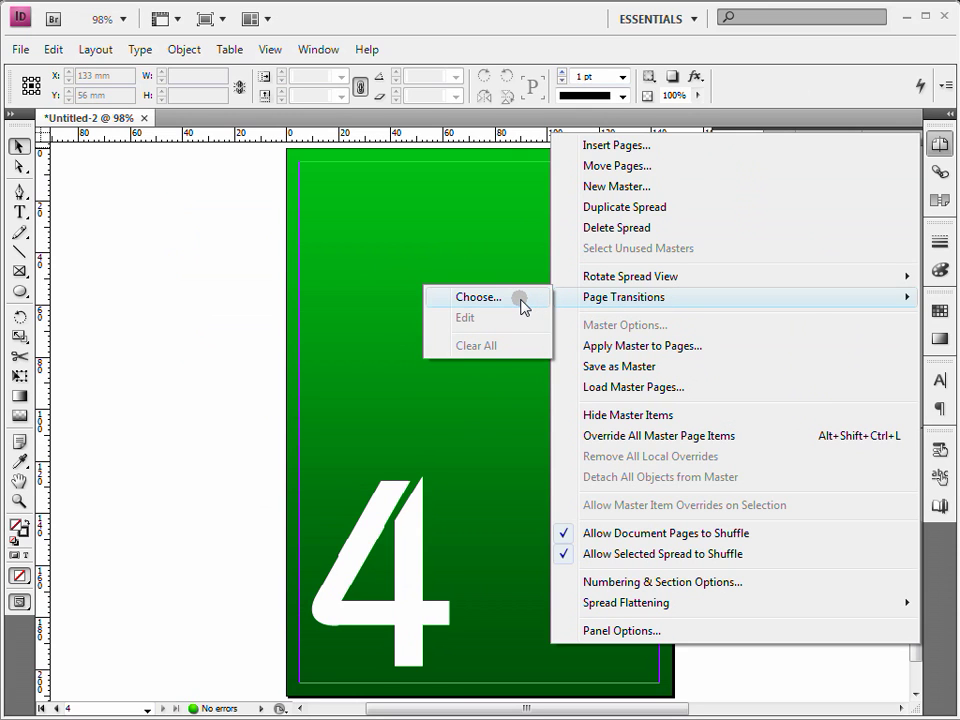
left_click(521, 300)
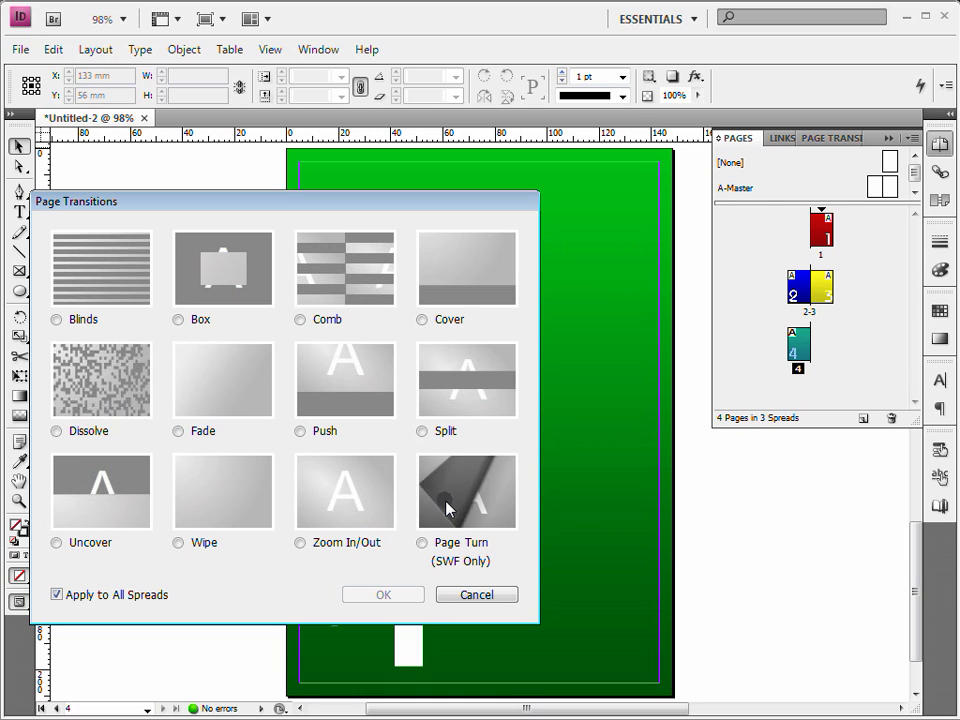
left_click(423, 543)
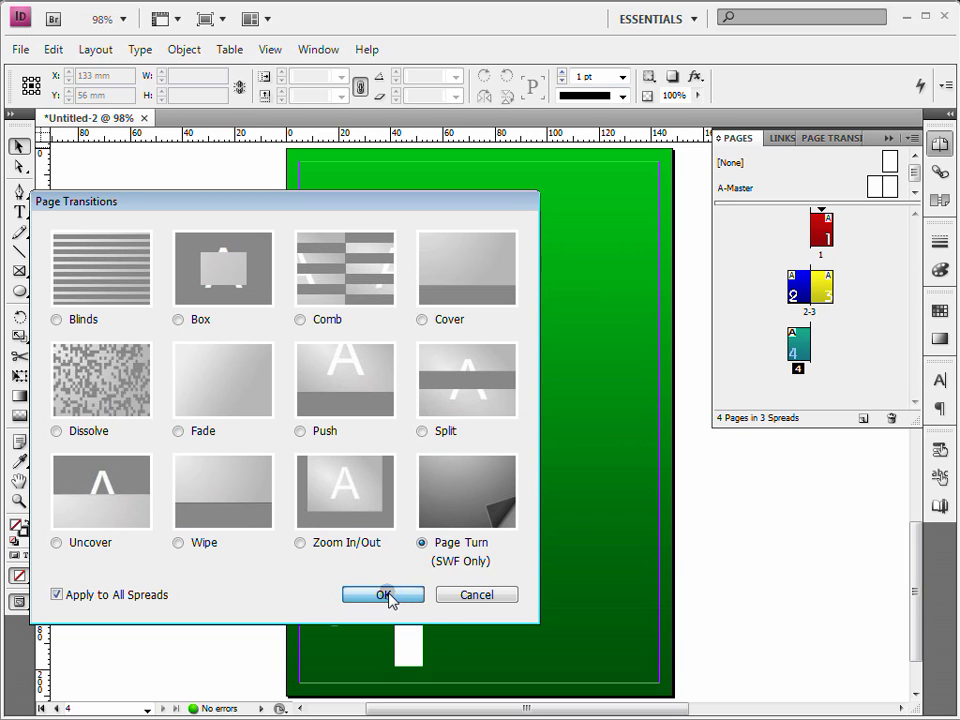
left_click(384, 595)
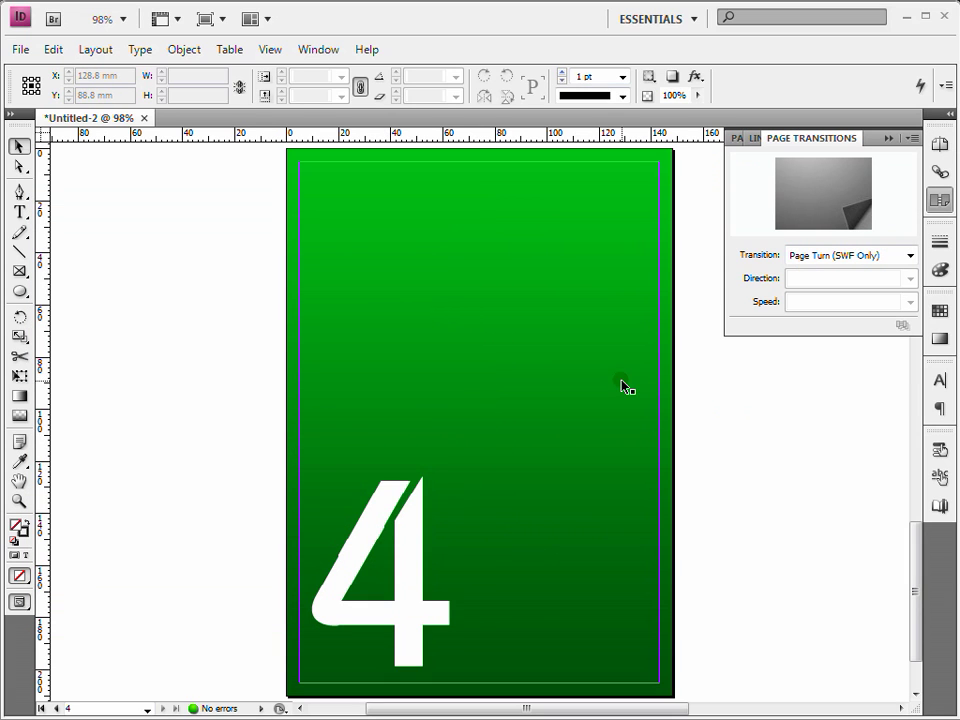
left_click(941, 145)
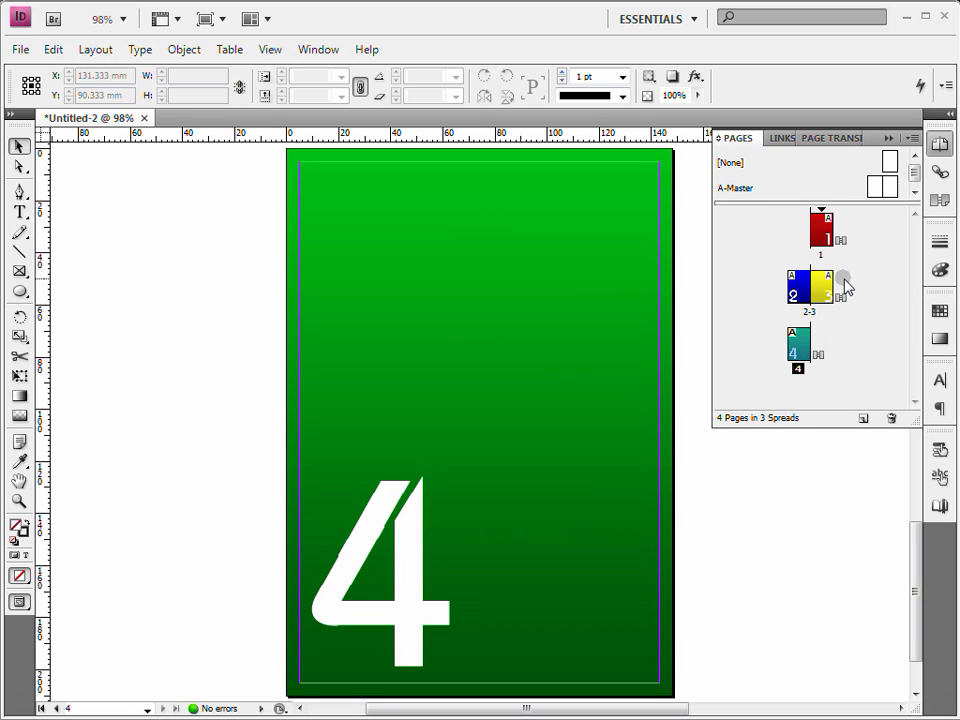
Step: Export the document as SWF to pageflip.swf in the Pageflip folder
left_click(20, 50)
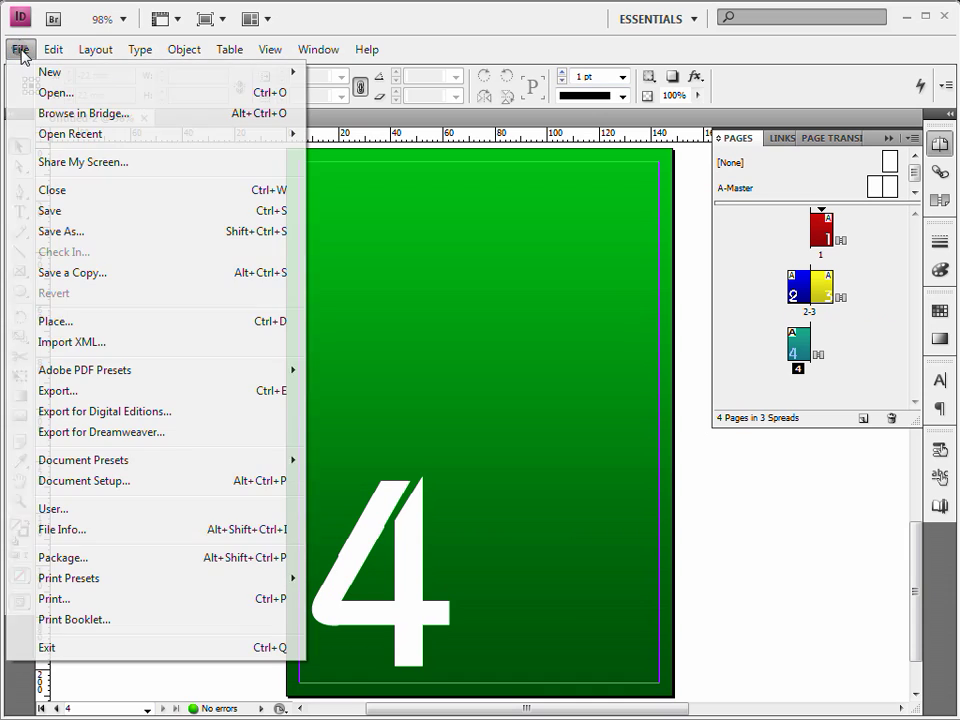
left_click(107, 391)
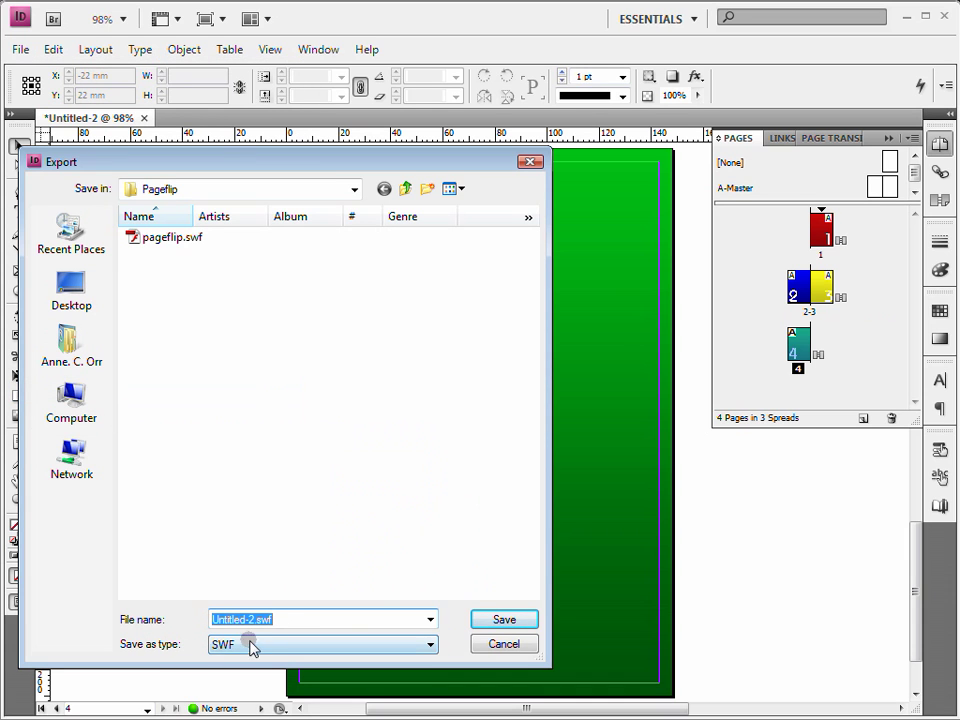
left_click(281, 645)
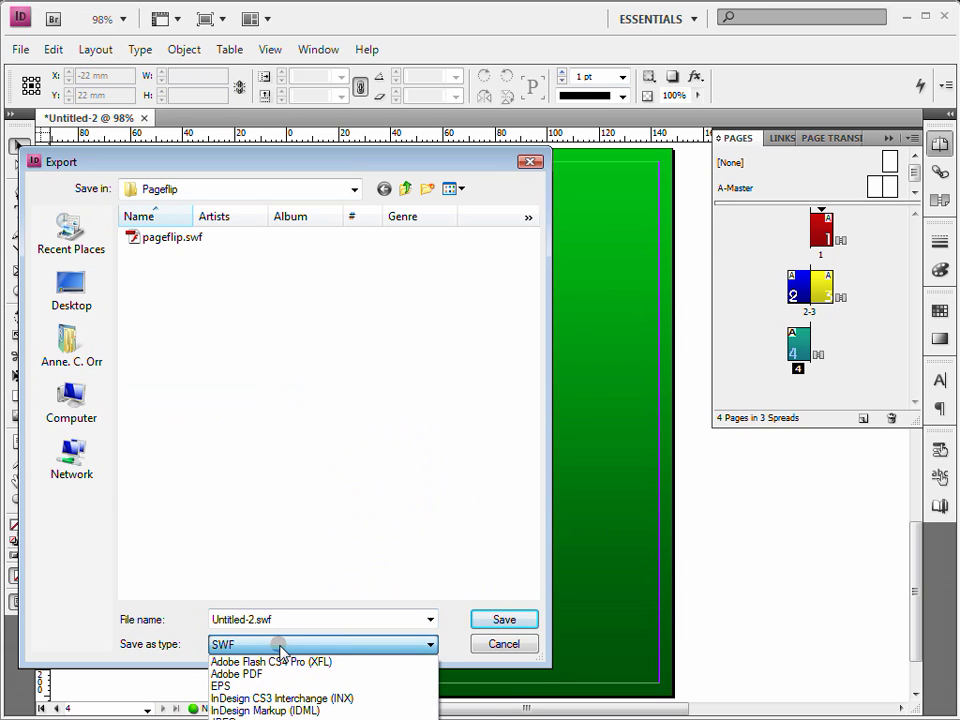
left_click(281, 648)
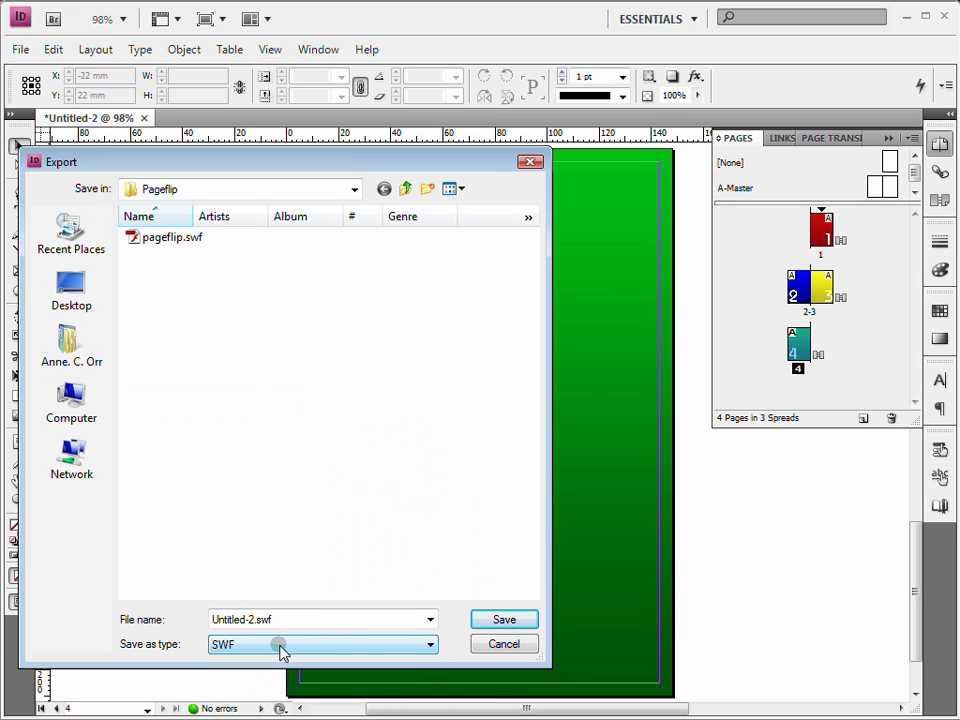
left_click(161, 240)
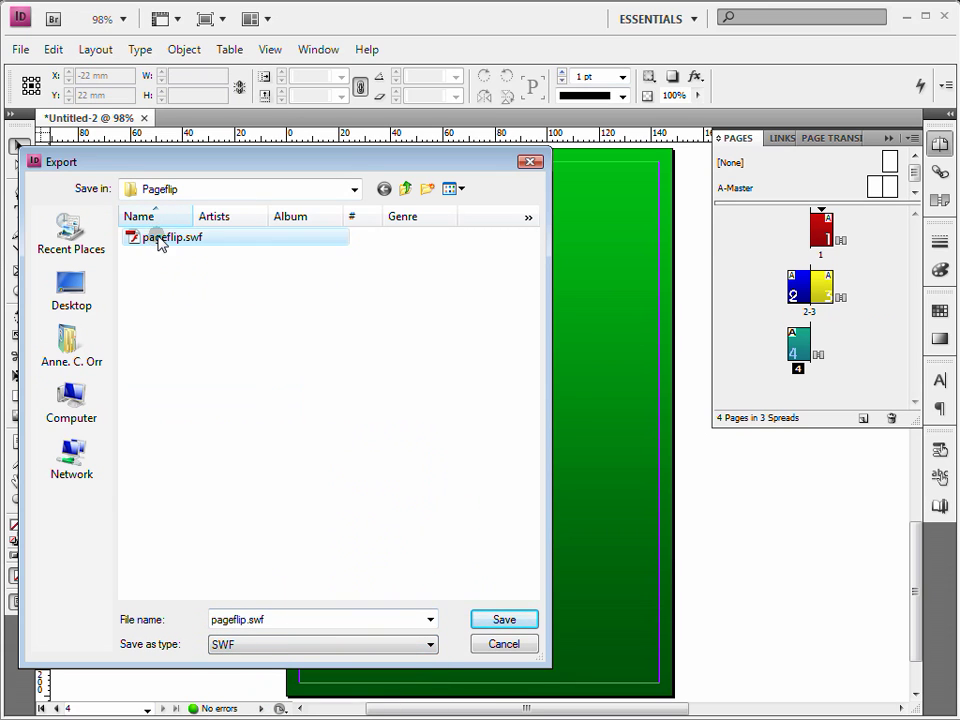
left_click(253, 618)
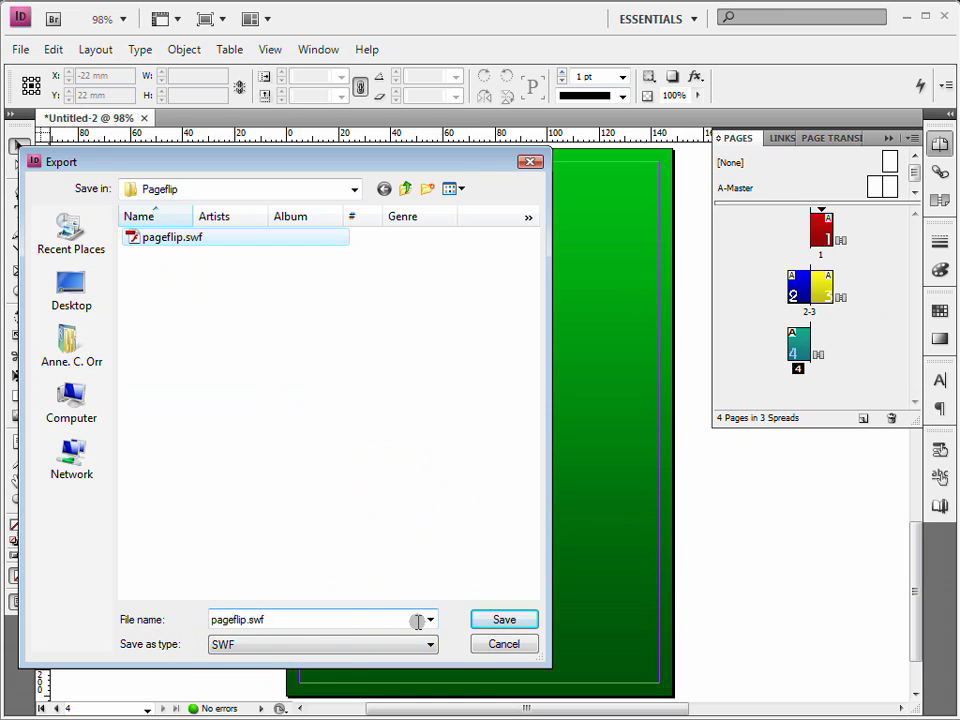
left_click(497, 621)
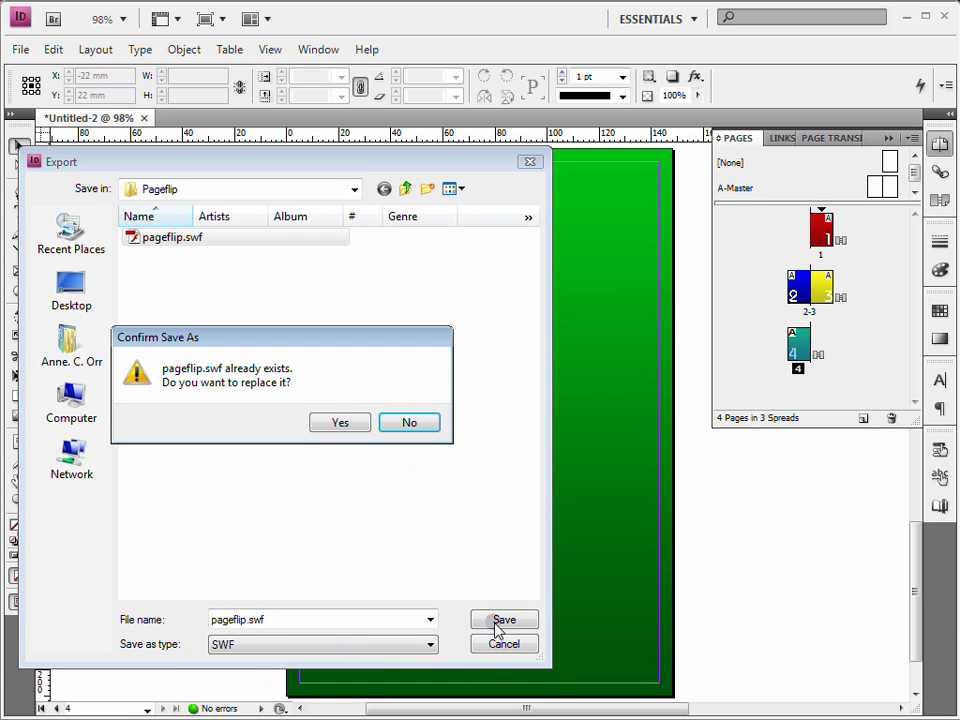
Step: Replace pageflip.swf, exporting with Generate HTML File and Lossless image compression
left_click(343, 422)
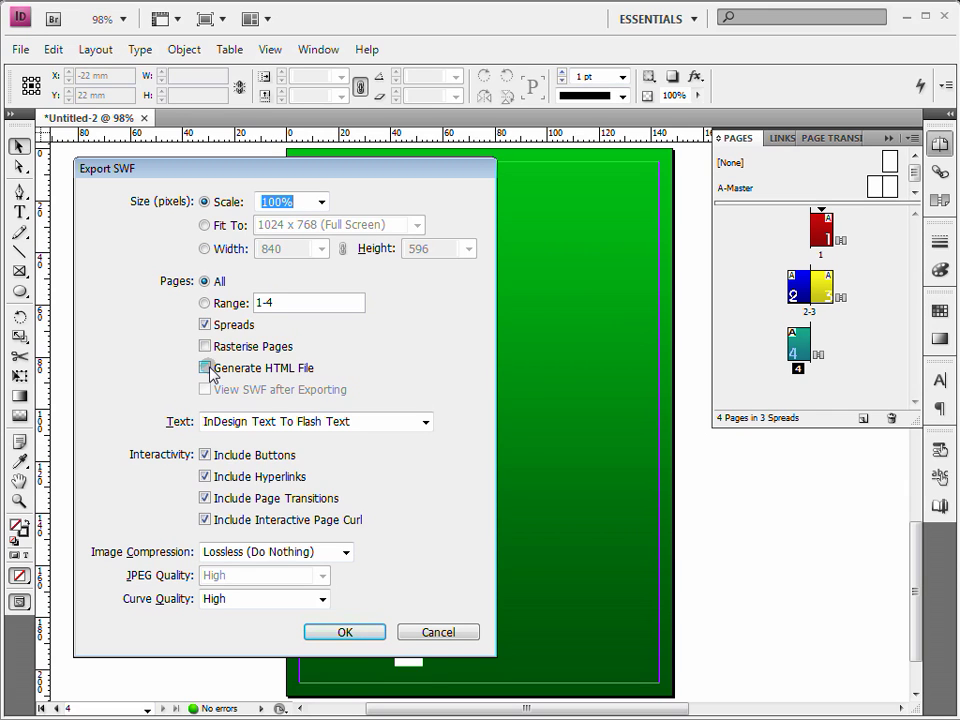
left_click(209, 369)
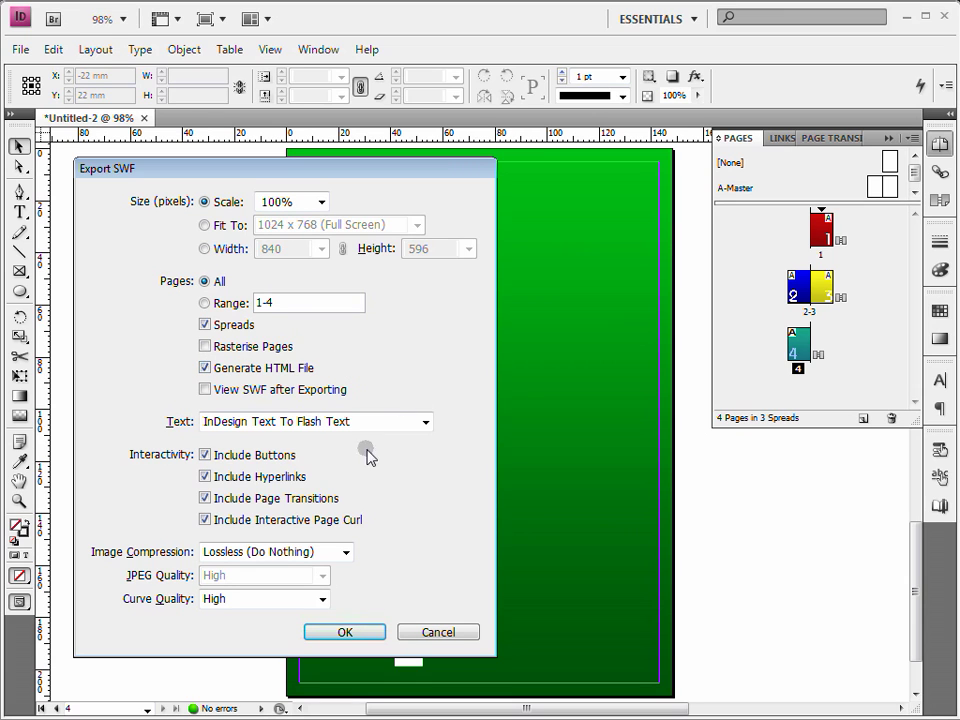
left_click(345, 552)
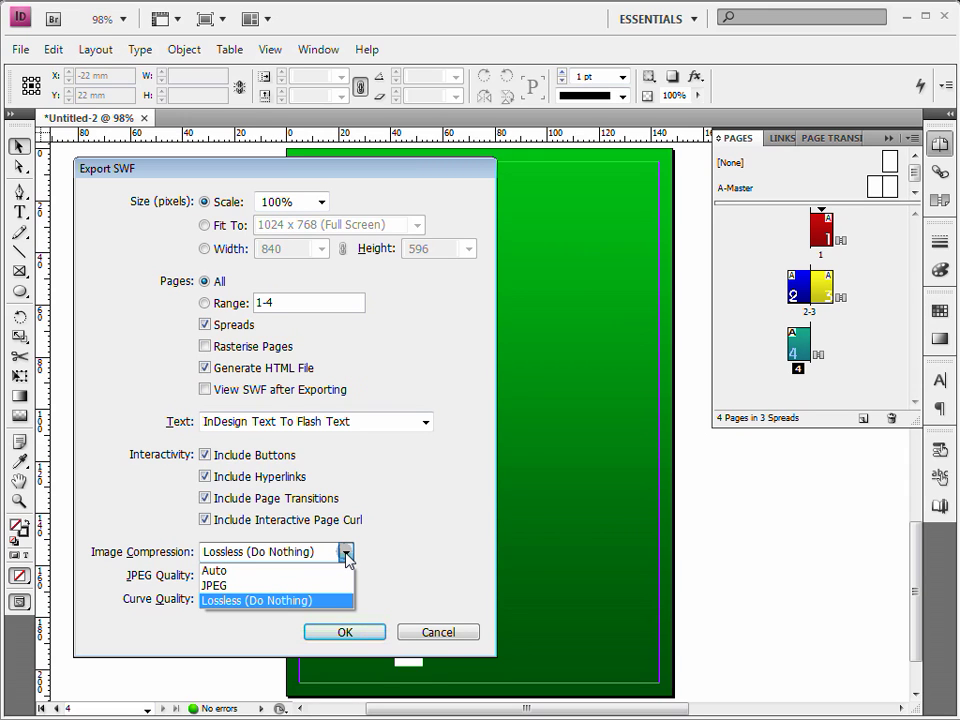
left_click(345, 553)
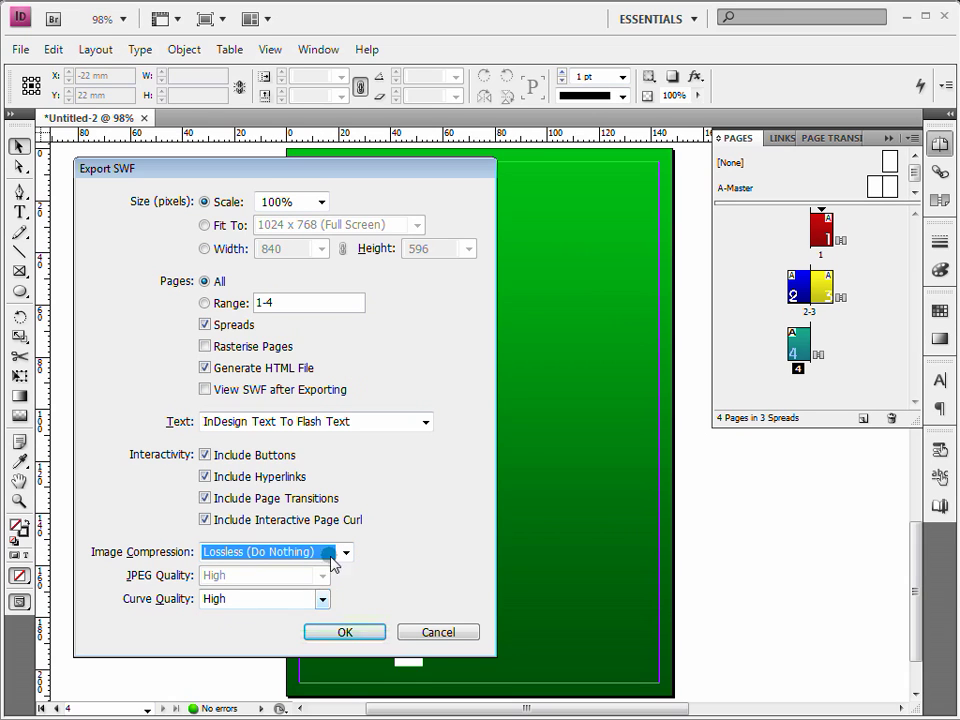
left_click(346, 632)
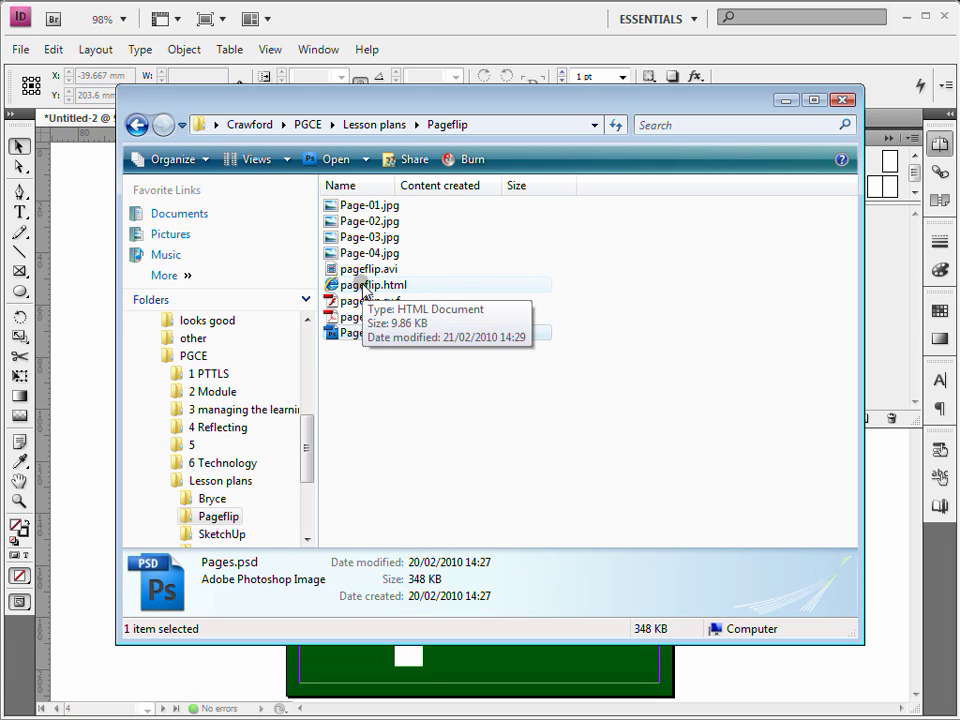
Step: Select the exported pageflip.html file in the Pageflip folder
left_click(362, 289)
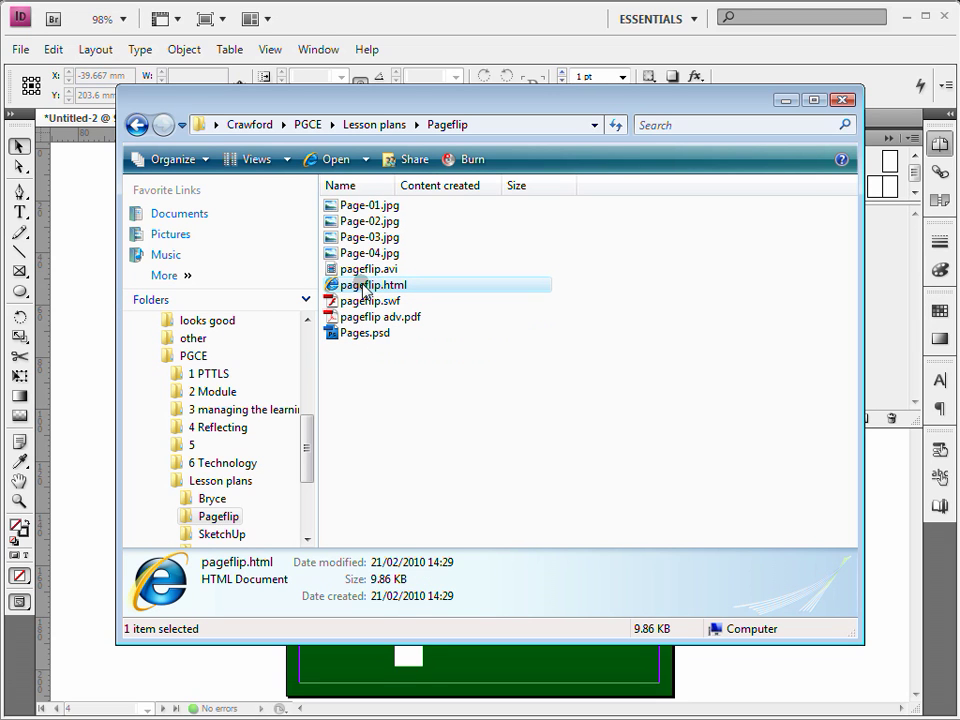
Step: Open pageflip.html in Internet Explorer and fit the browser window on screen
double_click(362, 289)
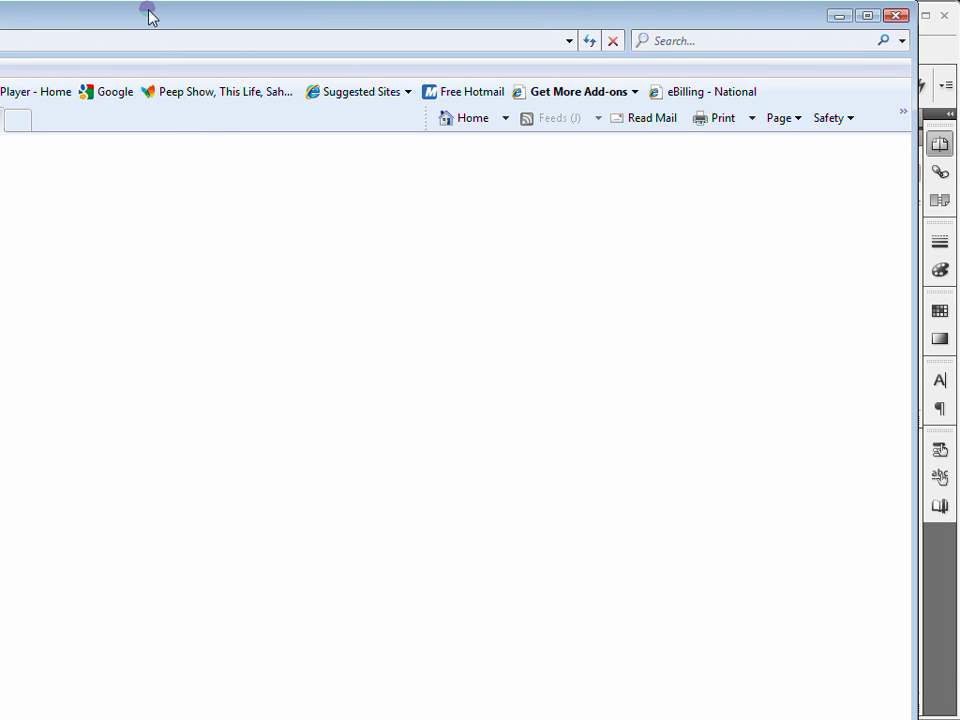
left_click_drag(148, 14, 191, 18)
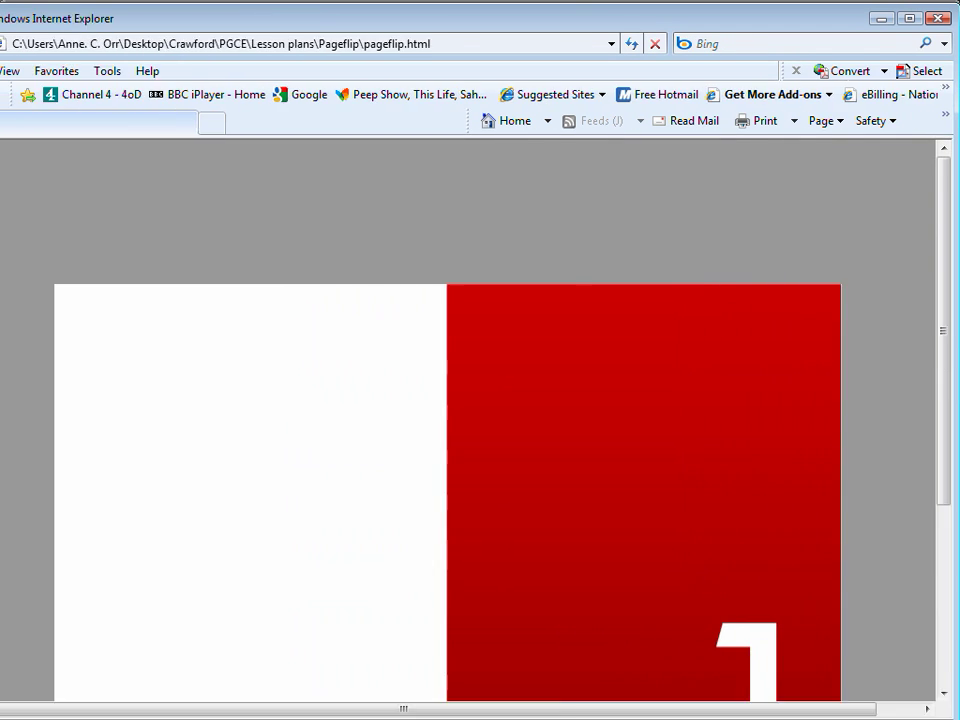
mouse_move(2, 716)
left_mouse_down()
mouse_move(43, 686)
mouse_move(4, 709)
left_mouse_up()
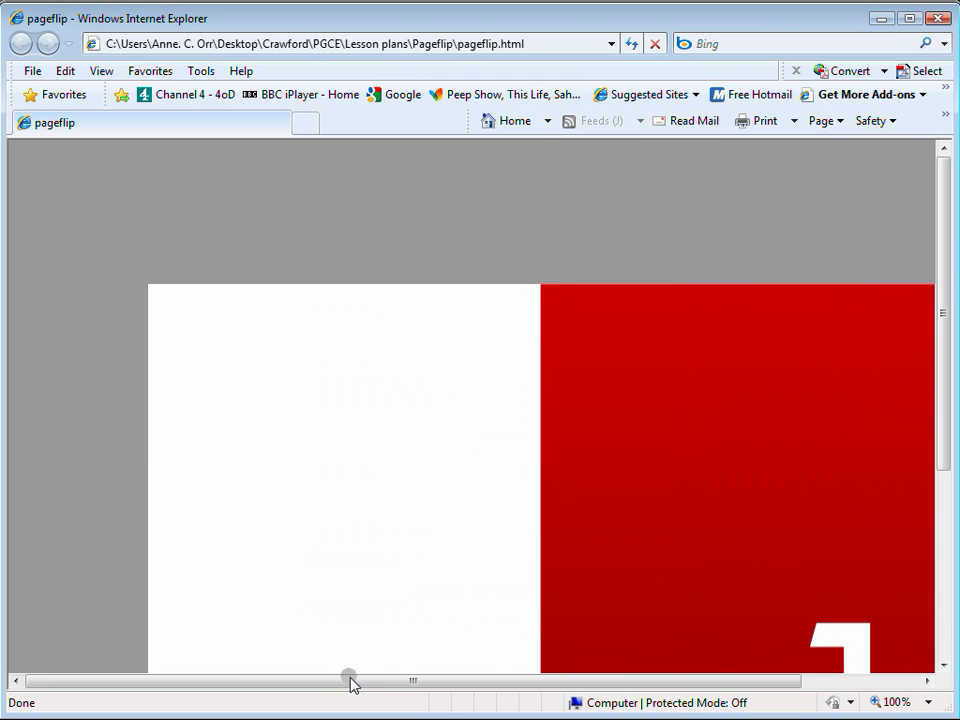
left_click_drag(350, 683, 375, 681)
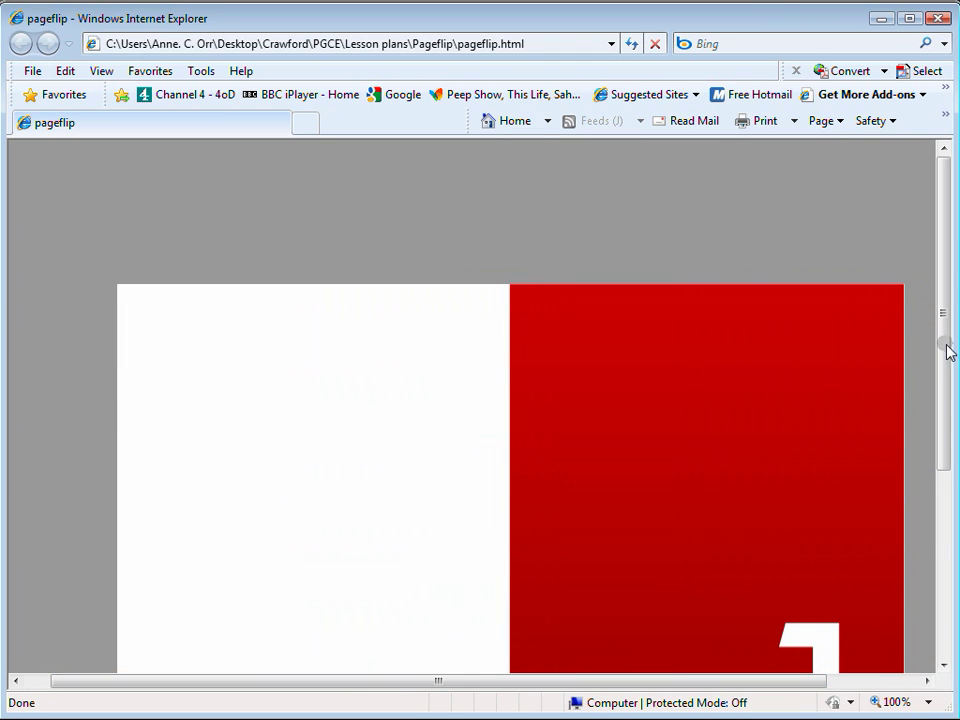
left_click_drag(949, 351, 945, 463)
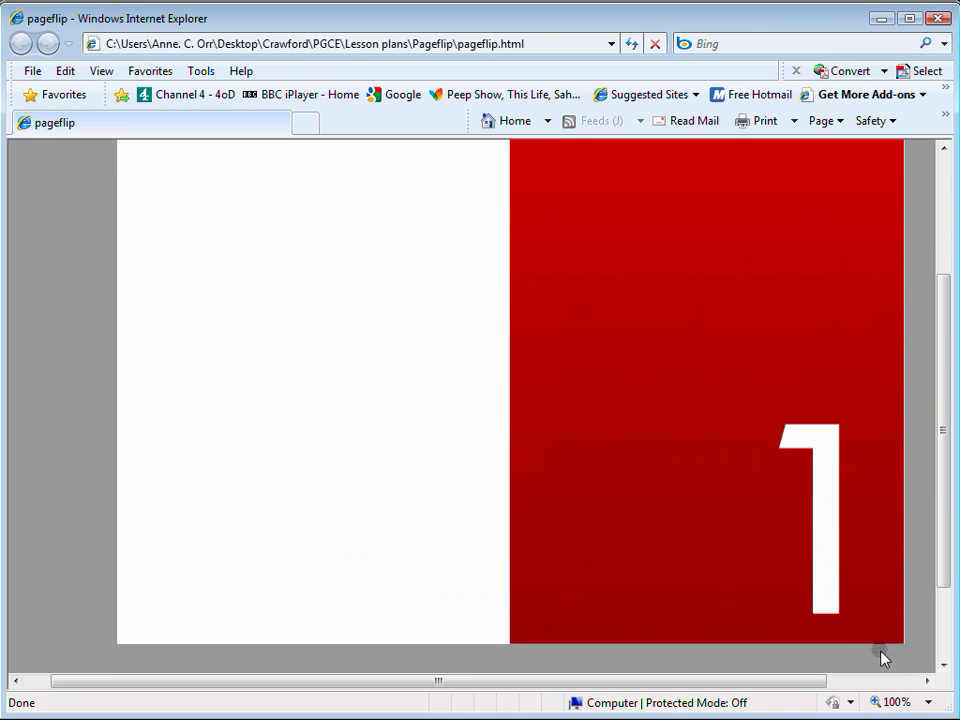
Step: Flip from page 1 to the 2/3 spread and page 4, then back toward page 1
left_click_drag(850, 615, 360, 575)
left_click_drag(896, 632, 715, 608)
left_click_drag(144, 630, 684, 614)
Step: Minimise the browser and open pageflip.swf in Flash Player, centred on screen
left_click(884, 20)
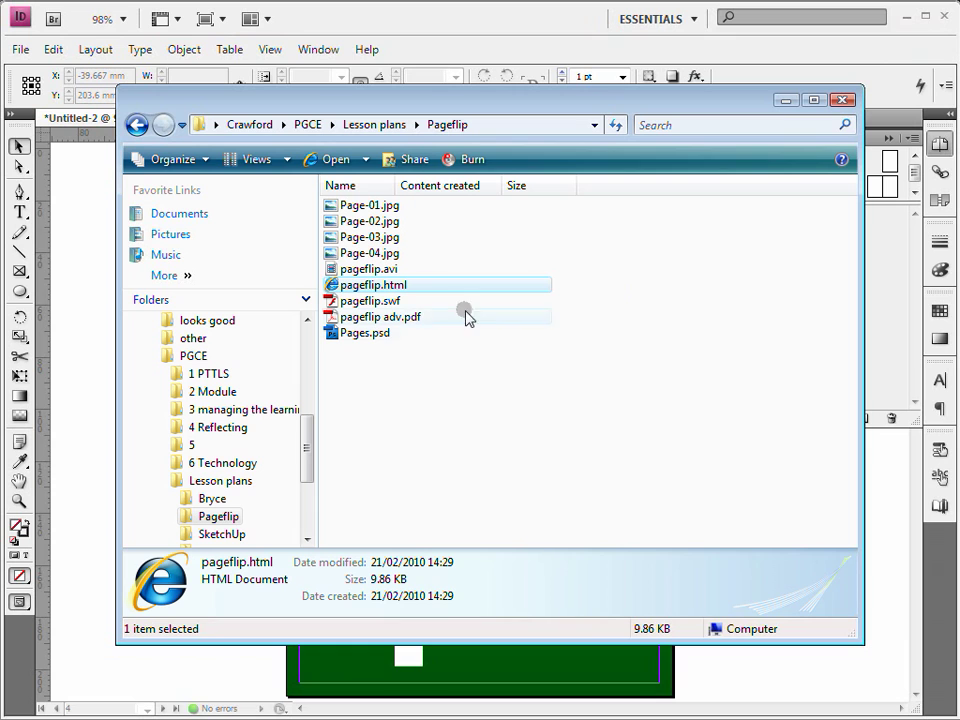
double_click(396, 302)
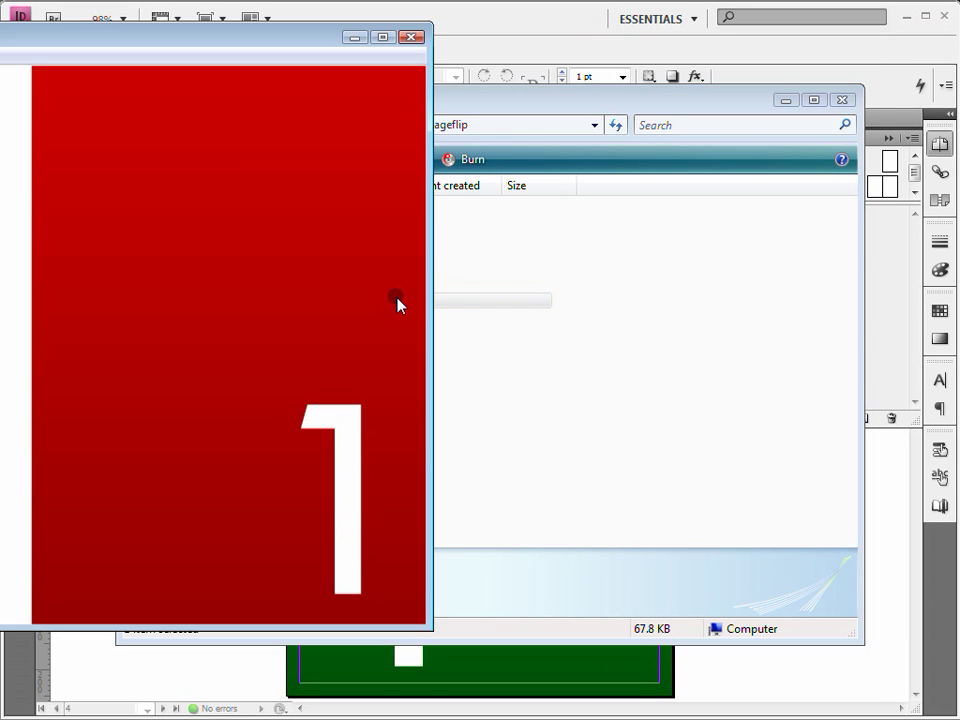
left_click_drag(150, 43, 618, 68)
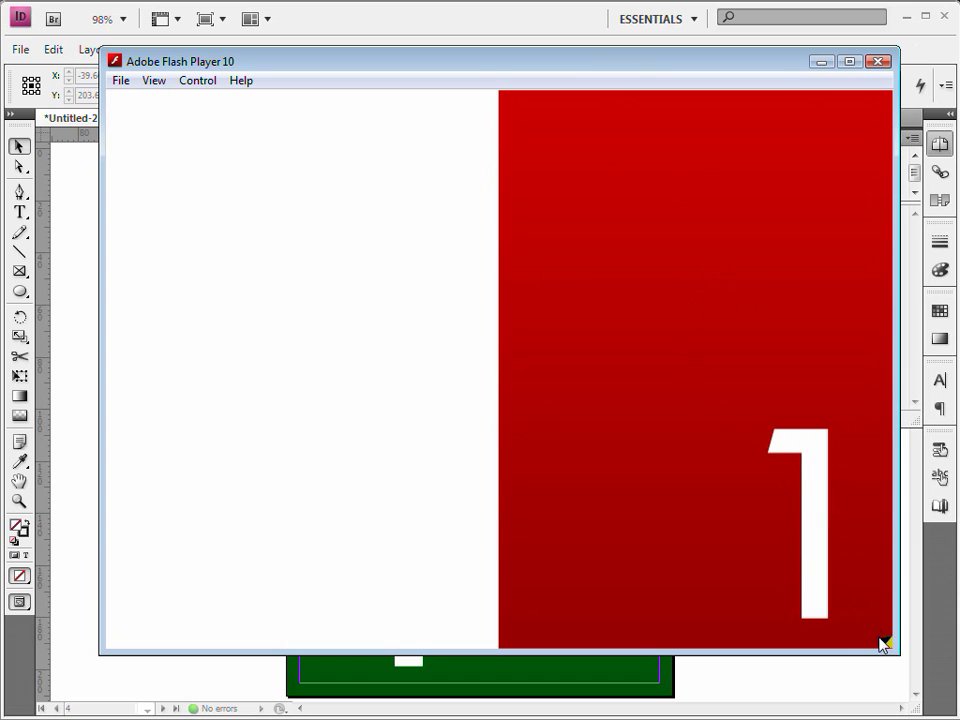
Step: Turn pages in the enlarged Flash Player window, return to page 1, then close it
left_click_drag(879, 639, 615, 555)
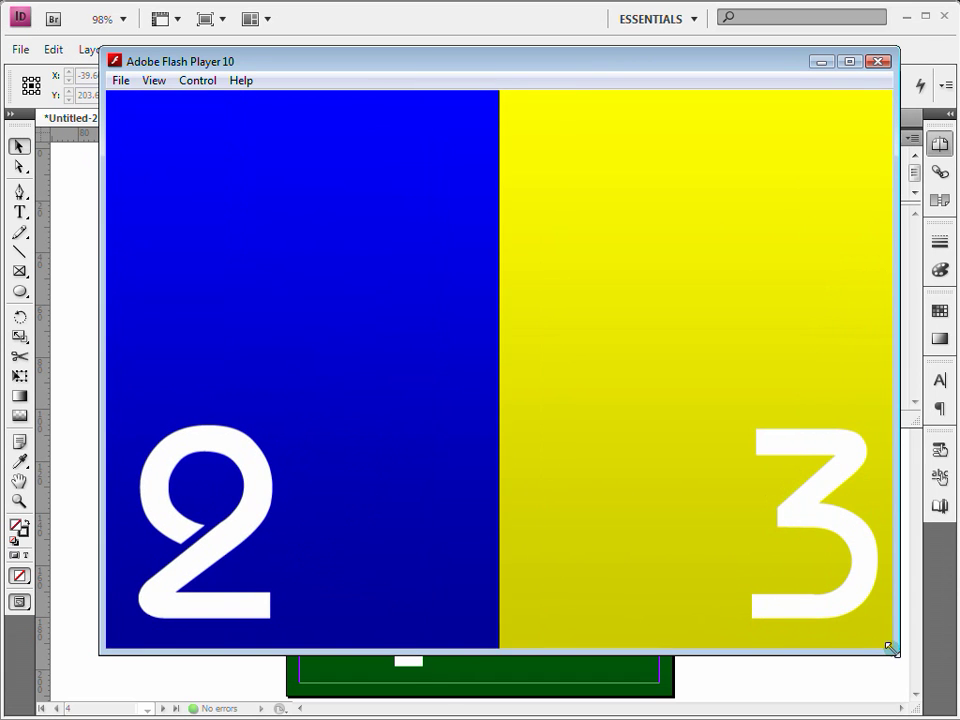
left_click_drag(890, 648, 950, 710)
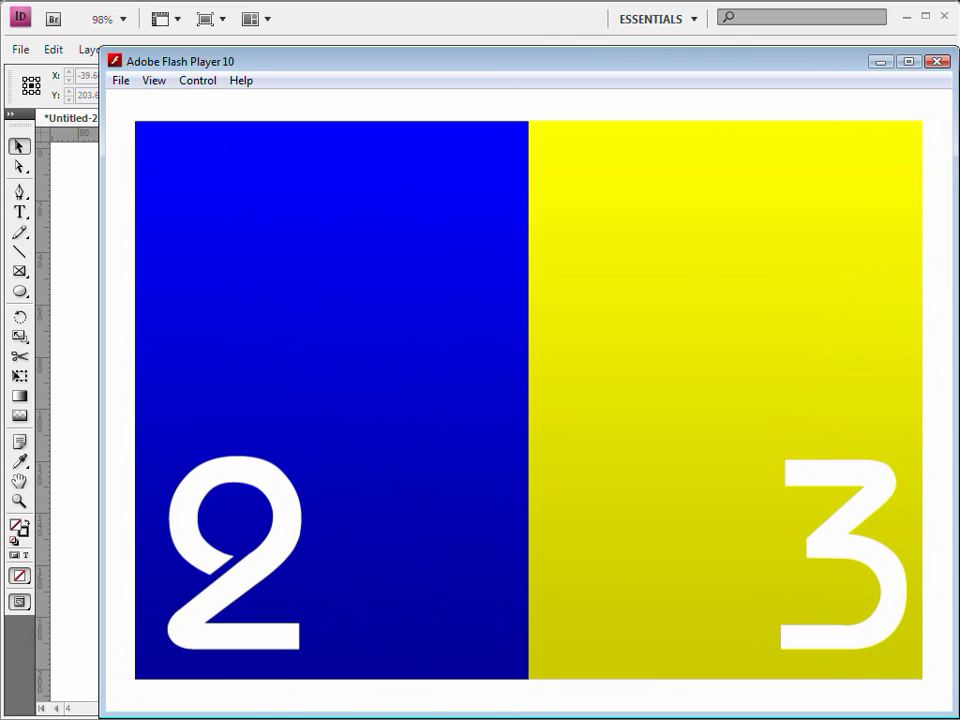
left_click_drag(104, 712, 6, 711)
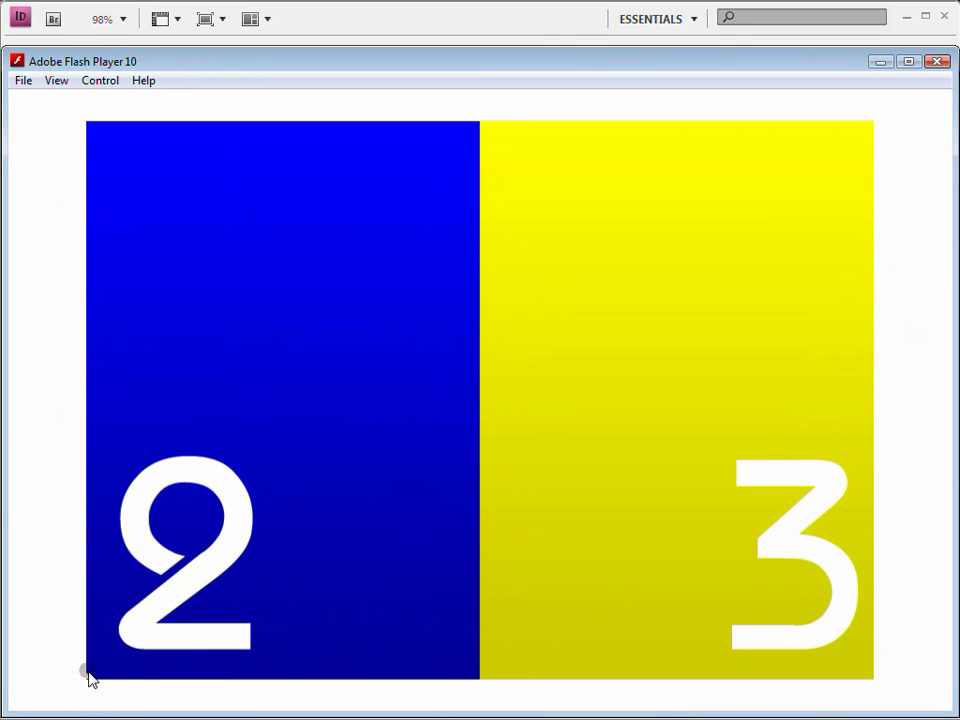
left_click_drag(106, 671, 403, 606)
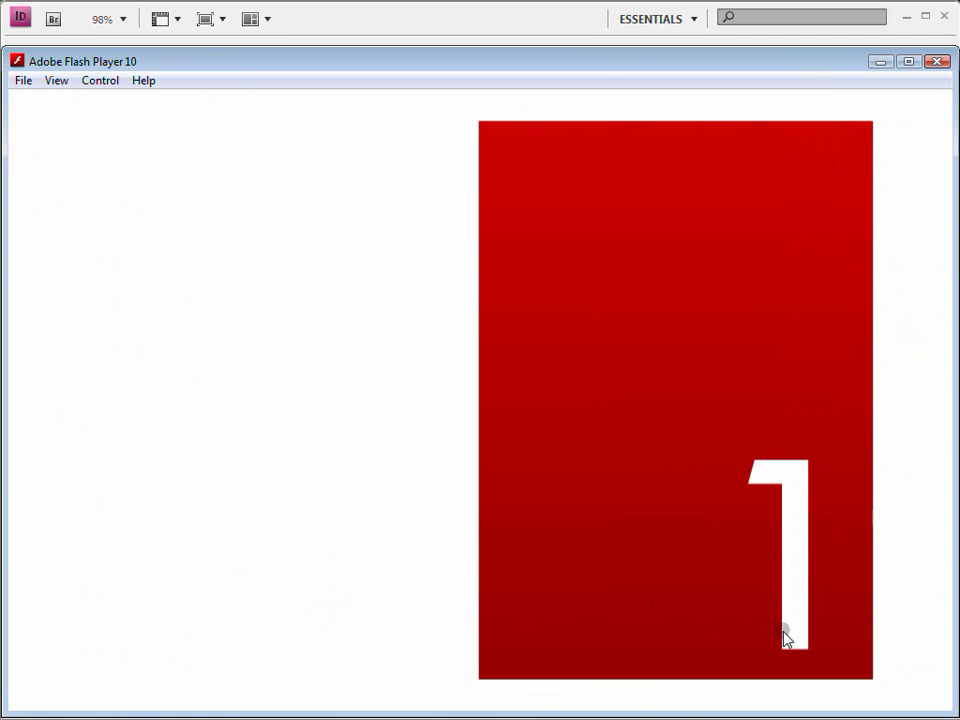
left_click_drag(784, 636, 279, 630)
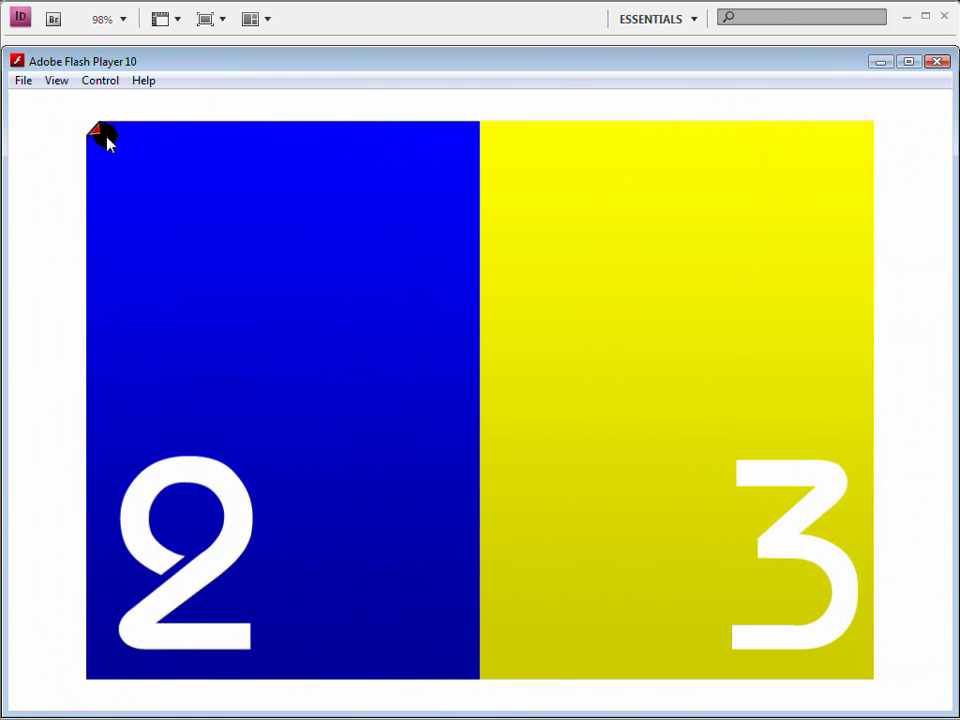
left_click_drag(105, 140, 819, 373)
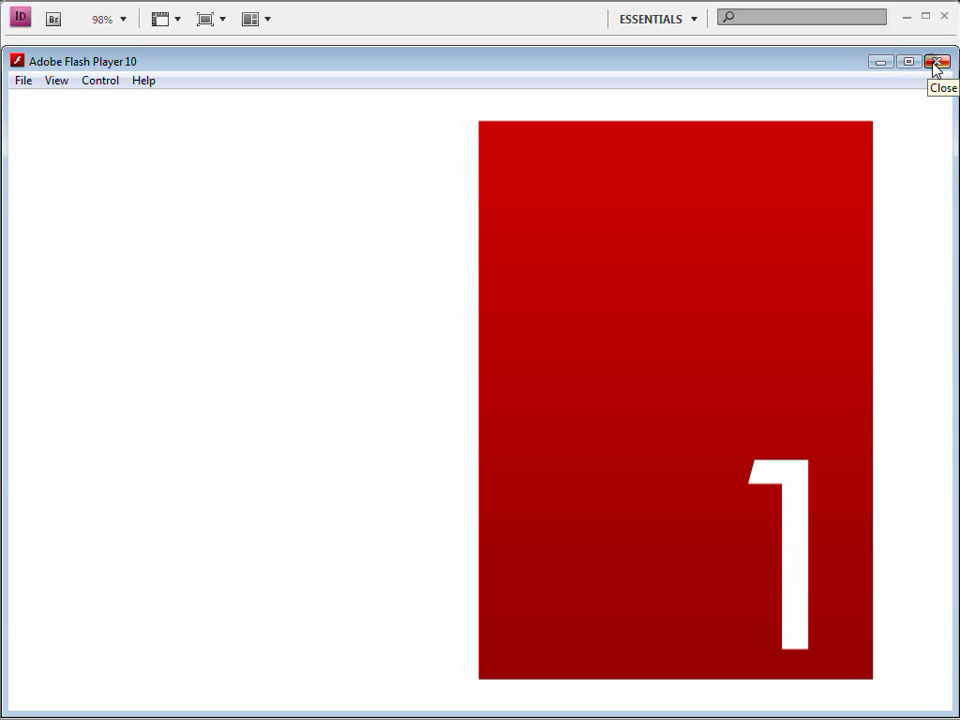
left_click(937, 63)
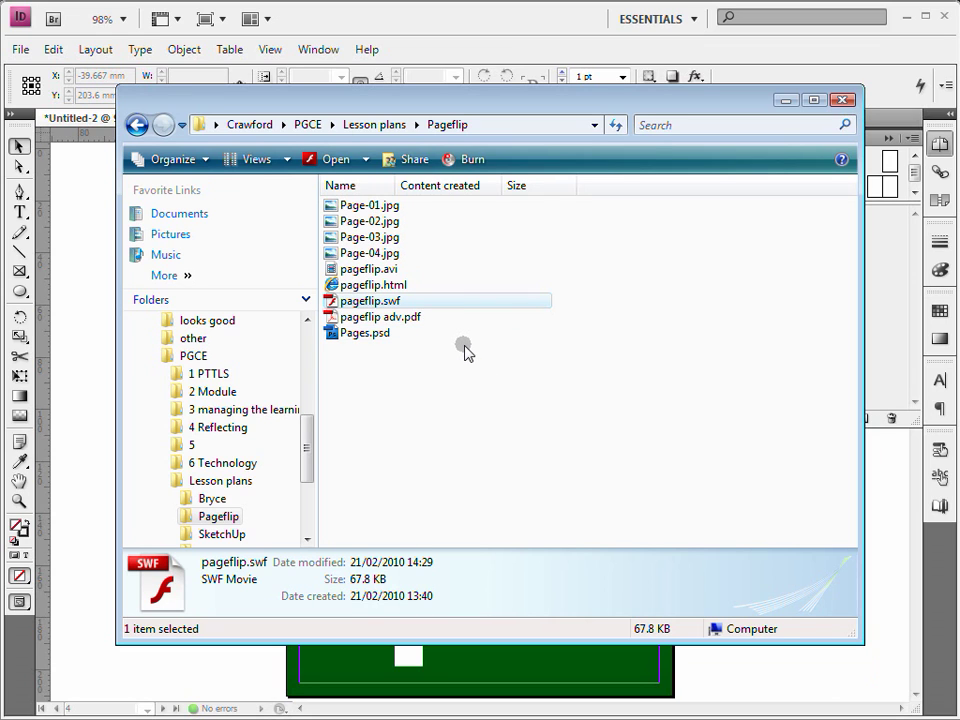
Step: Open pageflip.swf with Adobe Acrobat 9.3 from its right-click menu
right_click(375, 303)
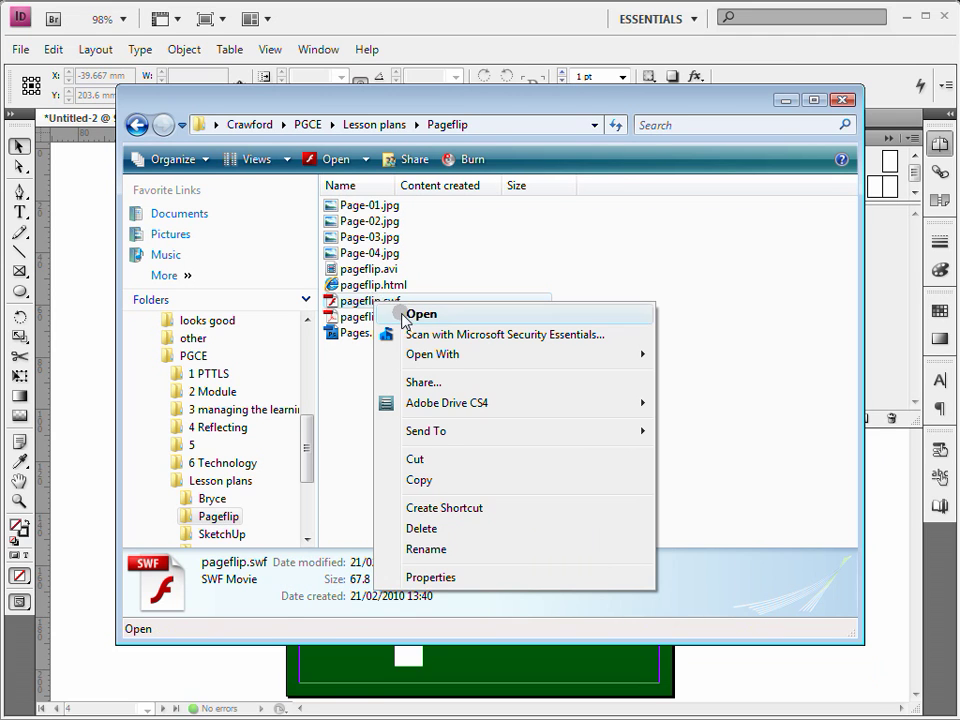
mouse_move(545, 356)
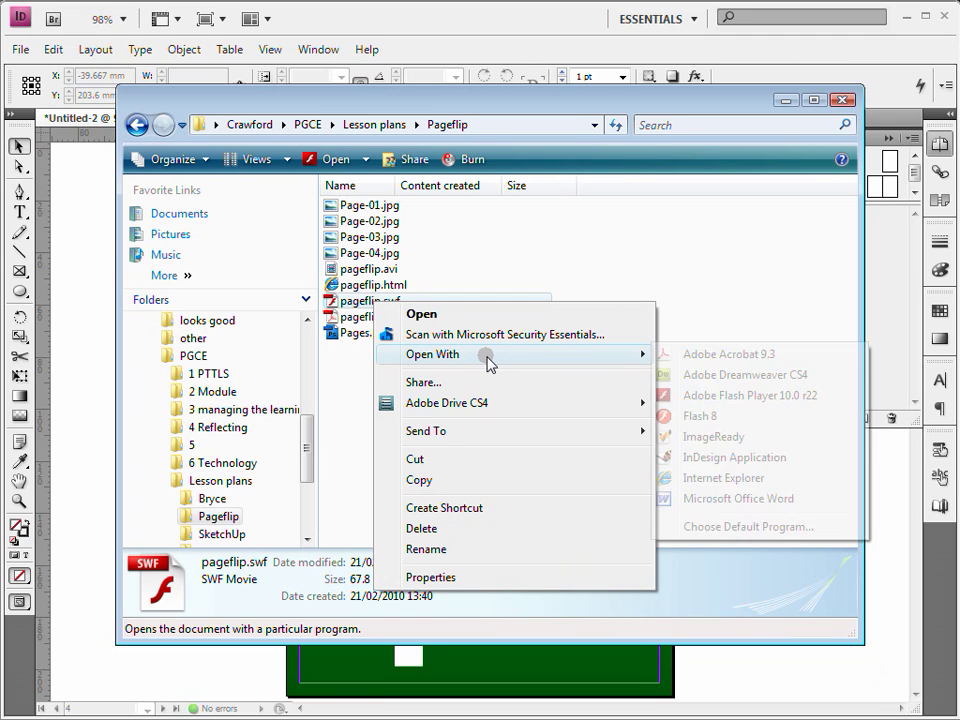
left_click(695, 356)
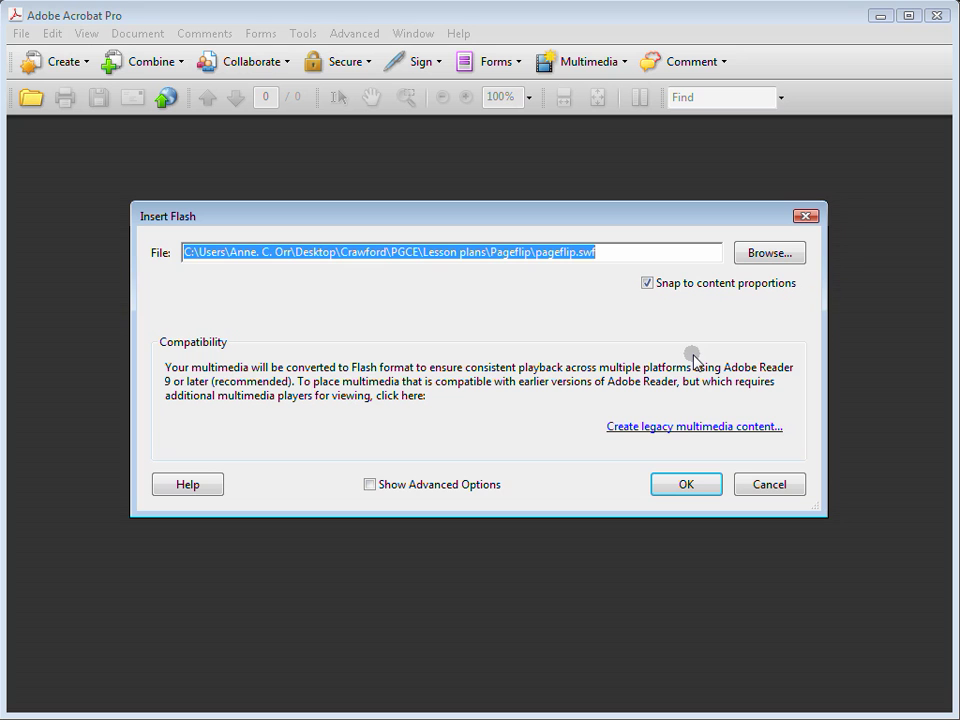
Step: Show the advanced Insert Flash options and keep Border Width at No border
left_click_drag(429, 212, 450, 43)
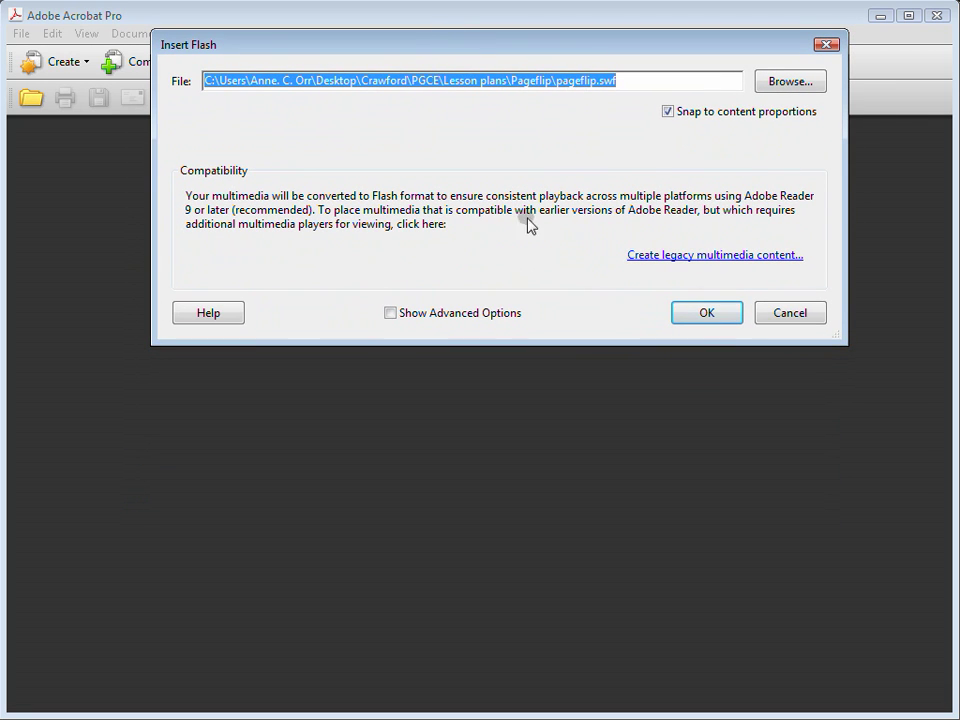
left_click(448, 314)
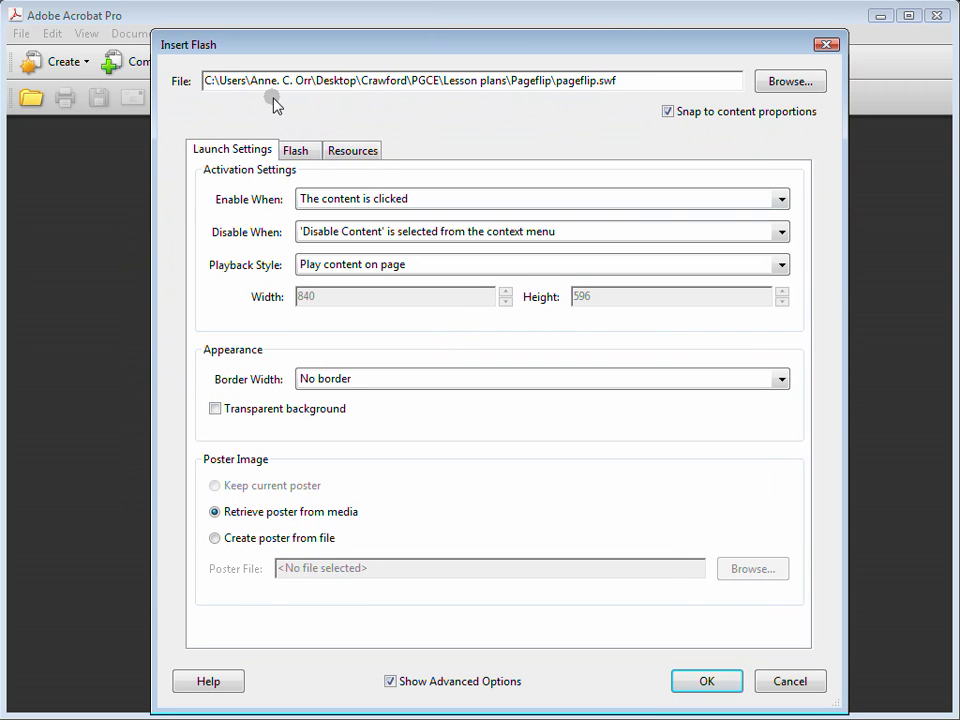
left_click_drag(461, 47, 461, 42)
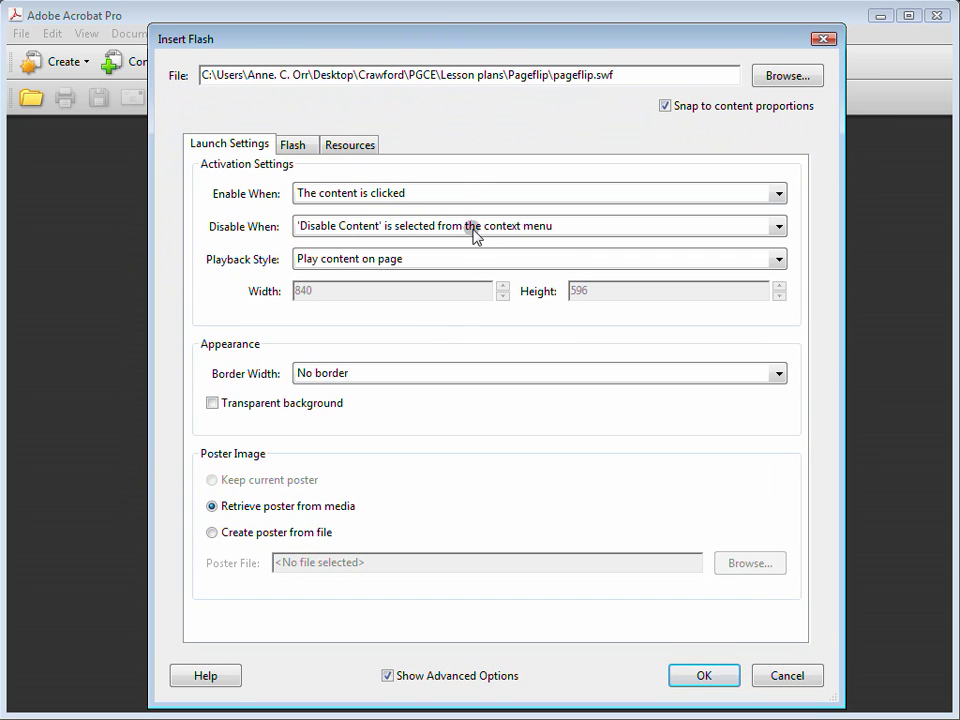
left_click(719, 376)
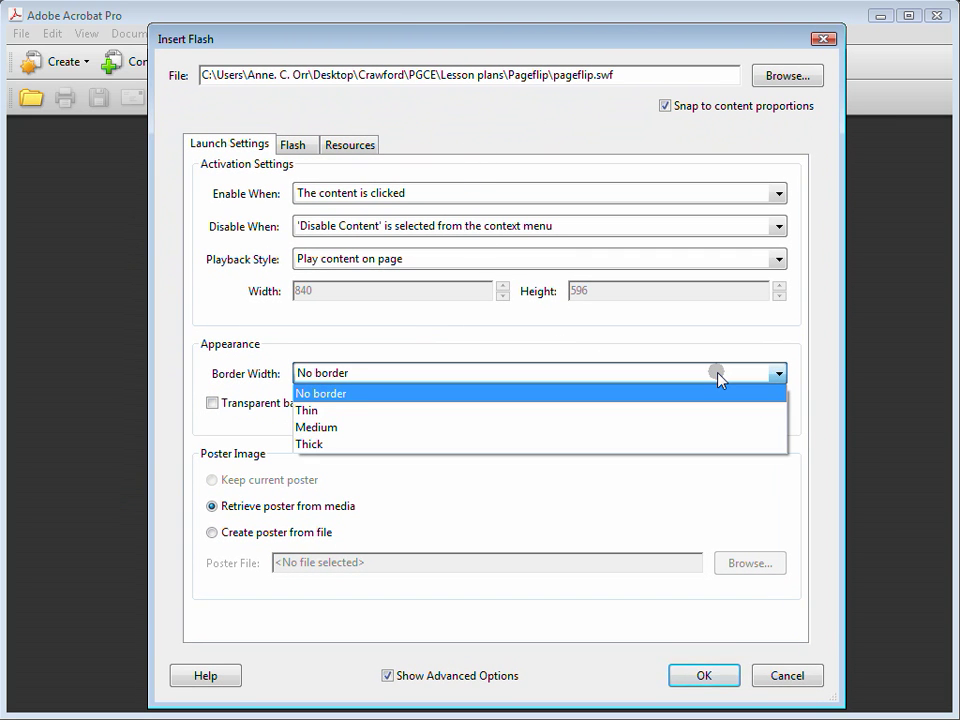
left_click(719, 376)
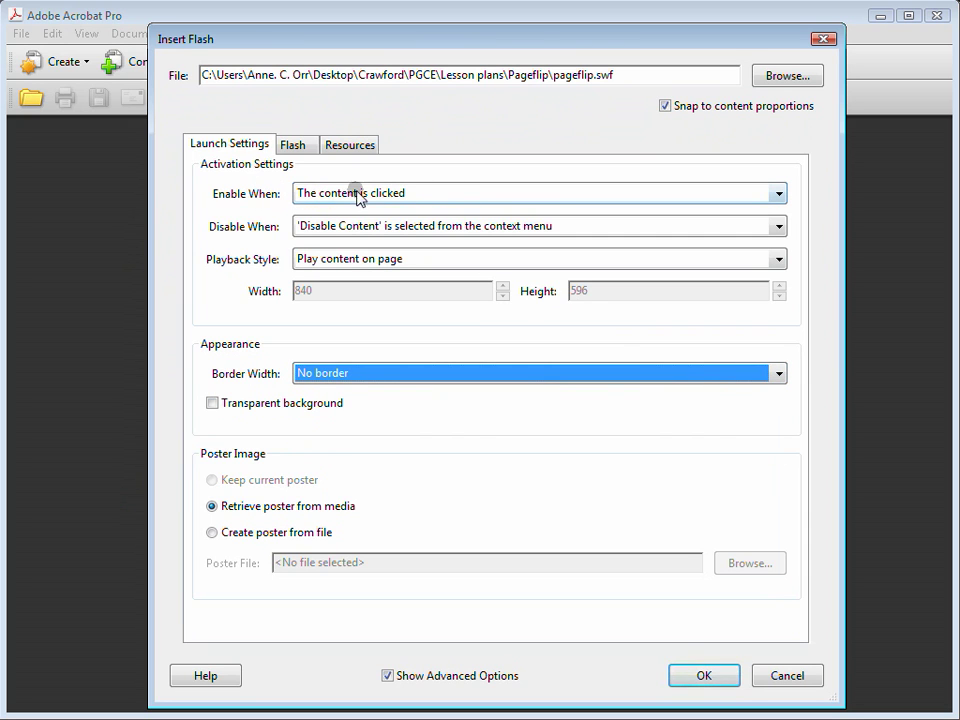
Step: Enable the Flash when the page opens, disable it when closed, and insert it
left_click(427, 194)
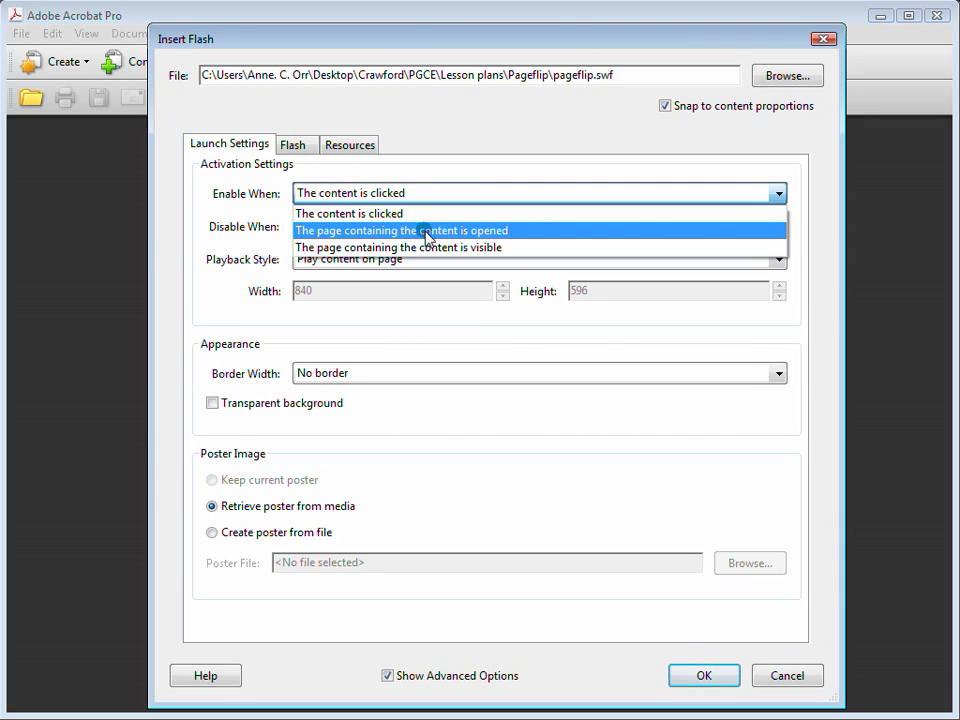
left_click(427, 235)
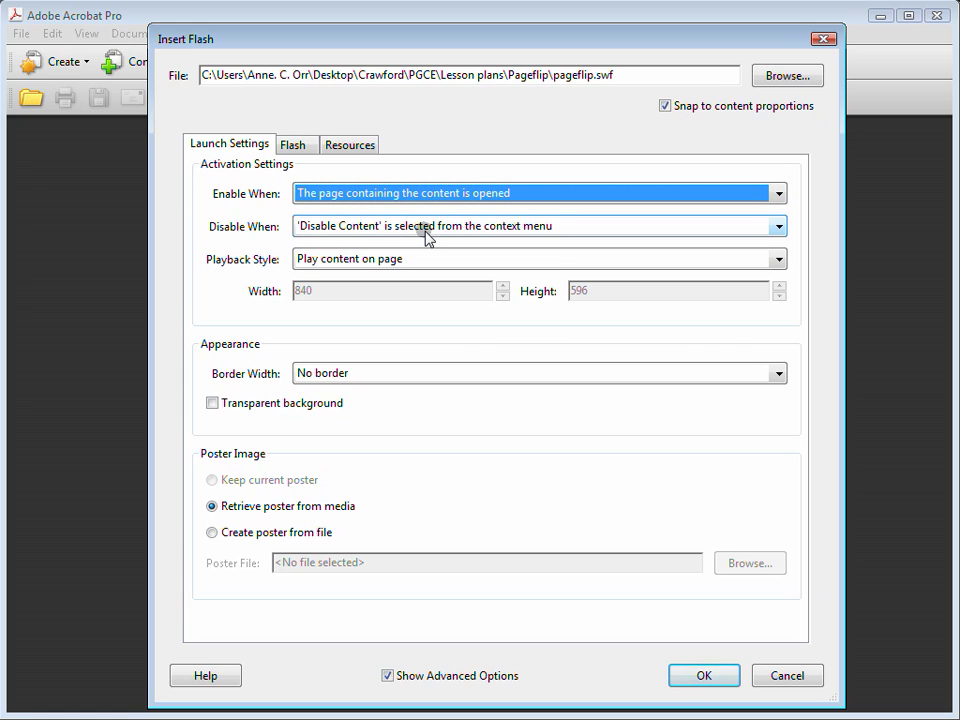
left_click(428, 228)
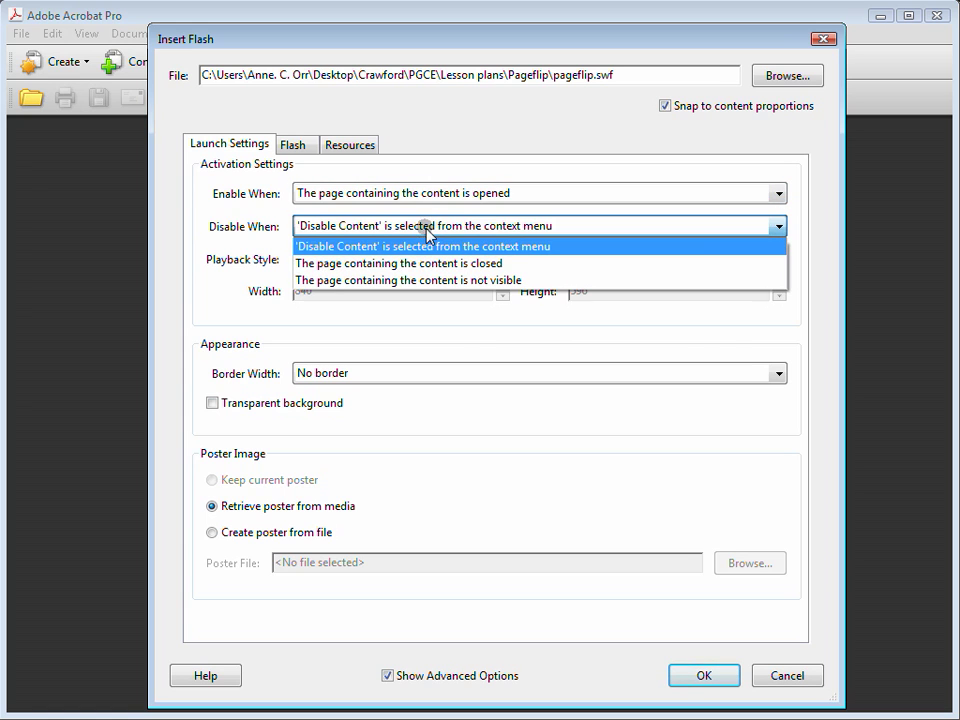
left_click(432, 263)
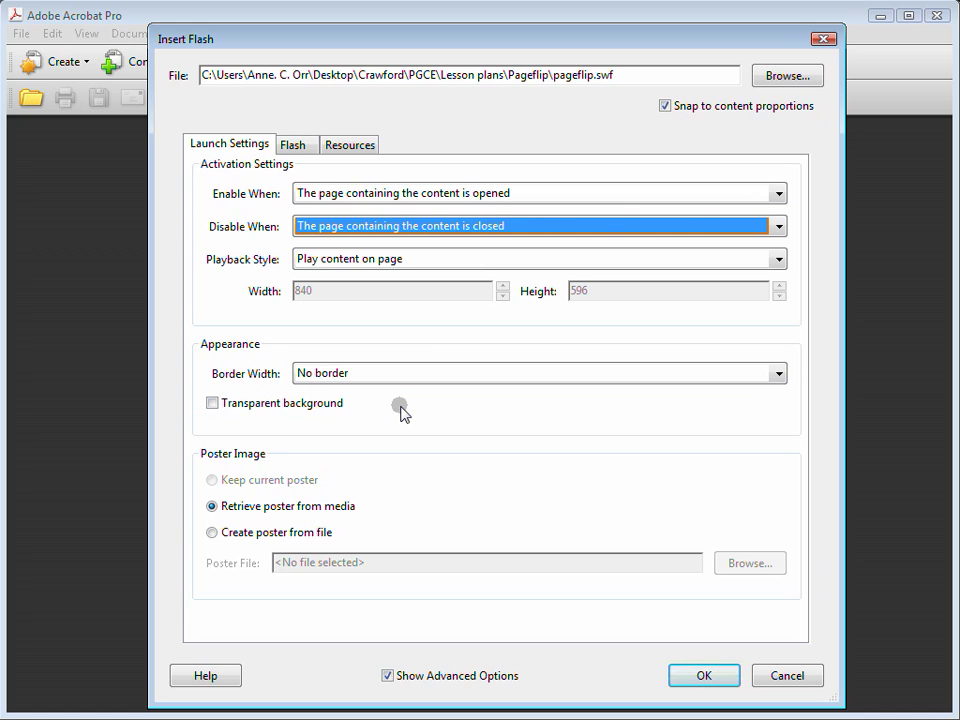
left_click(413, 683)
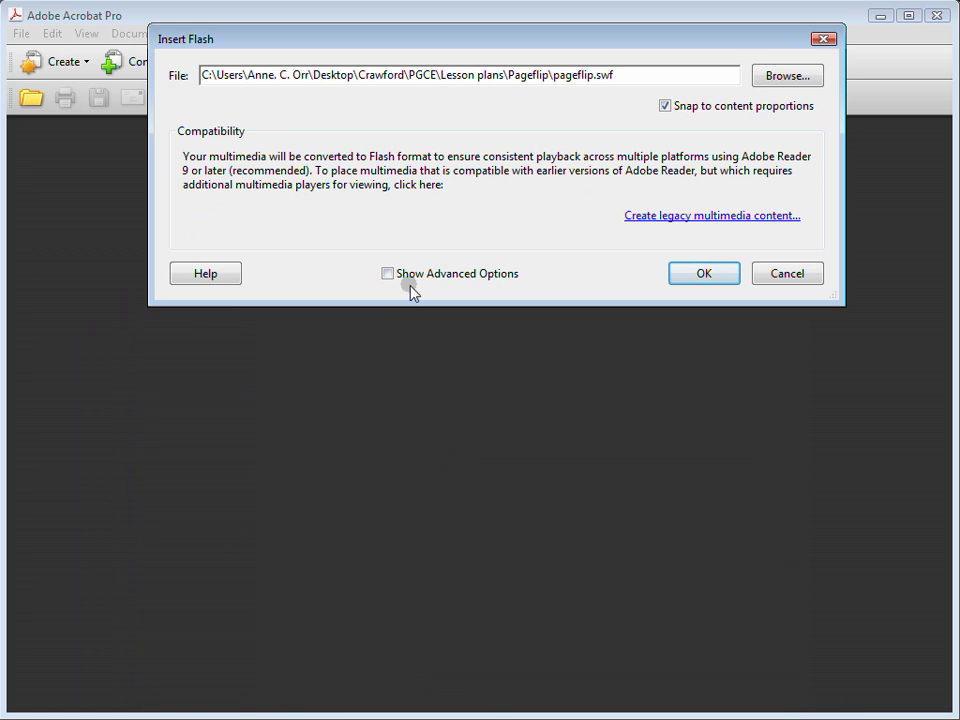
left_click(412, 276)
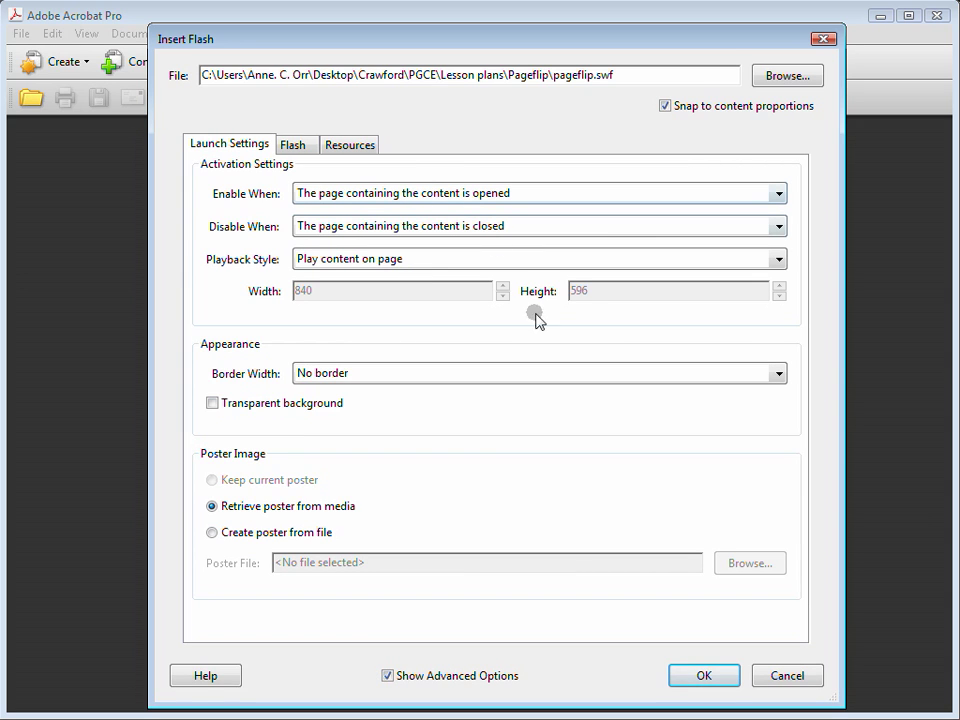
left_click(698, 677)
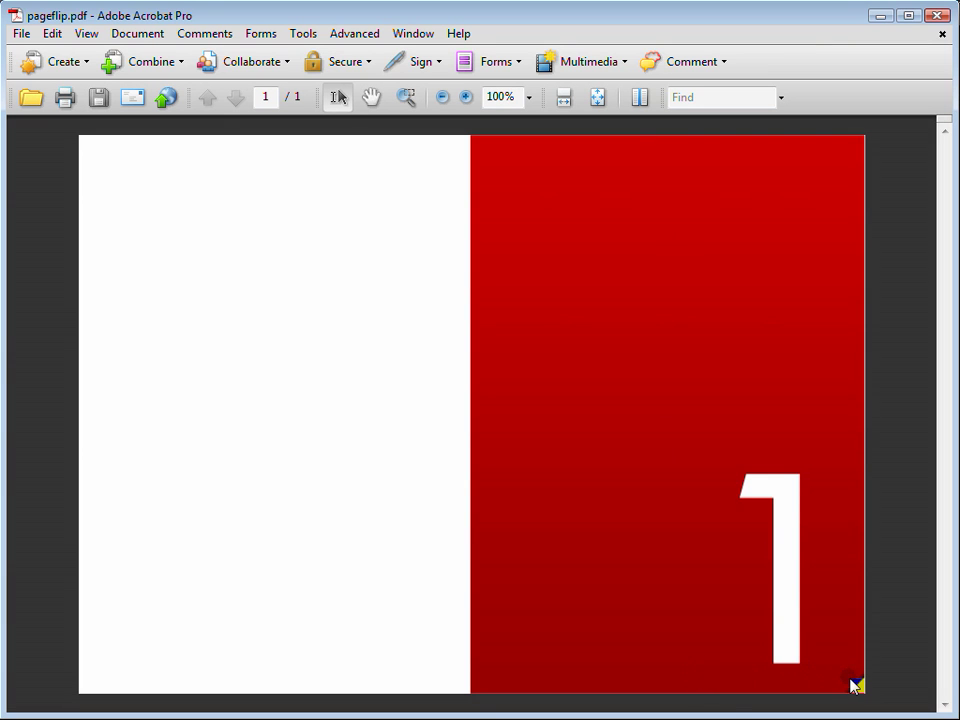
Step: Test turning to pages 2–3 and back, then save as pageflip.pdf in Lesson plans > Pageflip
left_click_drag(855, 681, 255, 655)
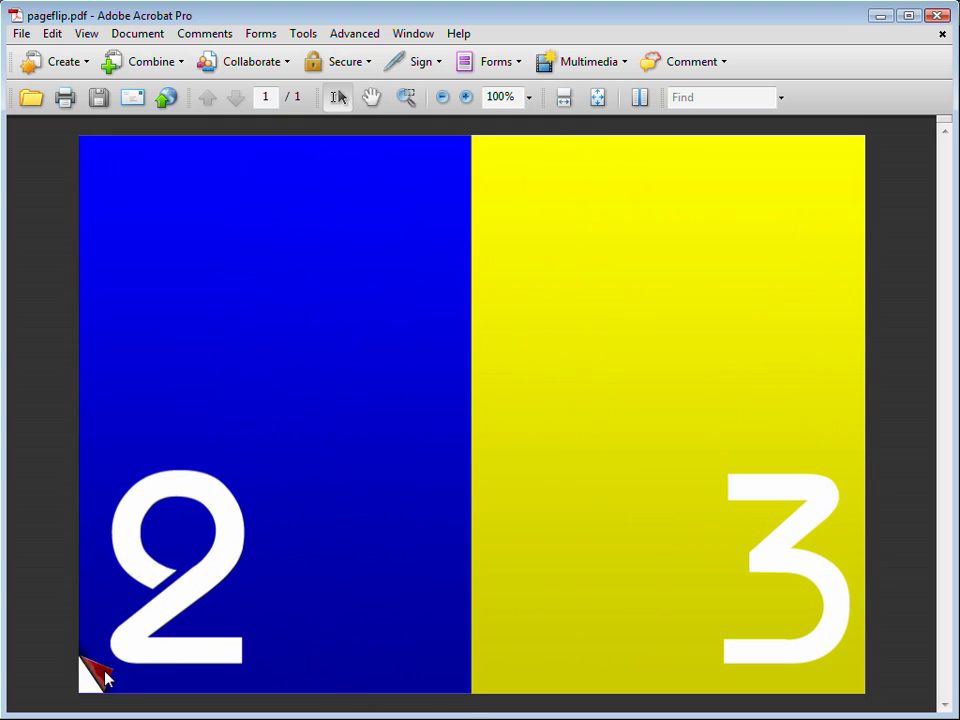
left_click_drag(94, 676, 692, 628)
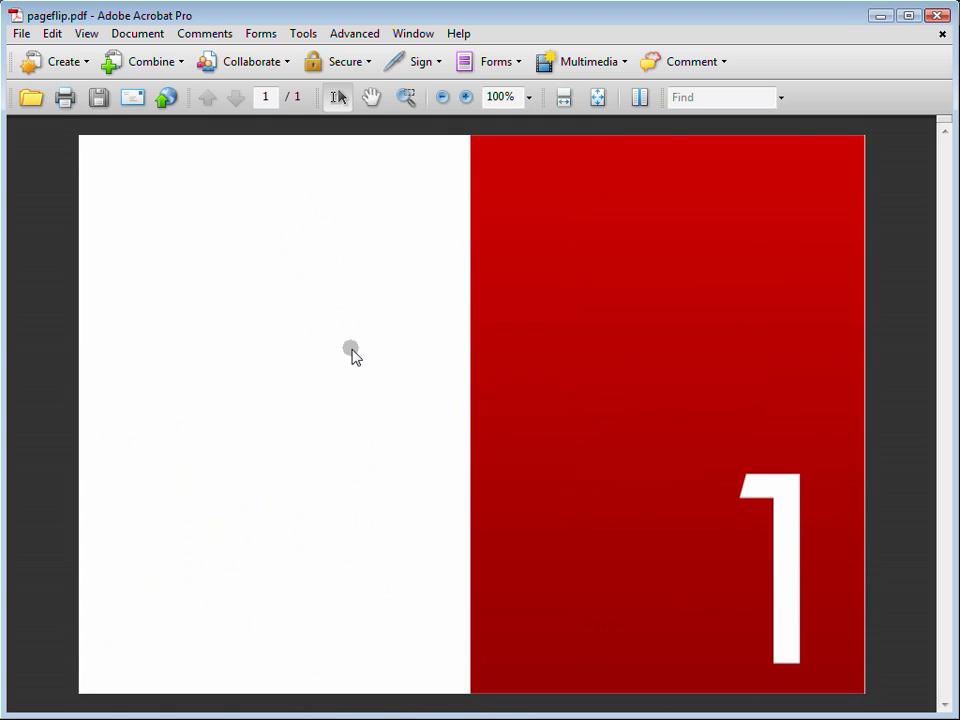
left_click(97, 98)
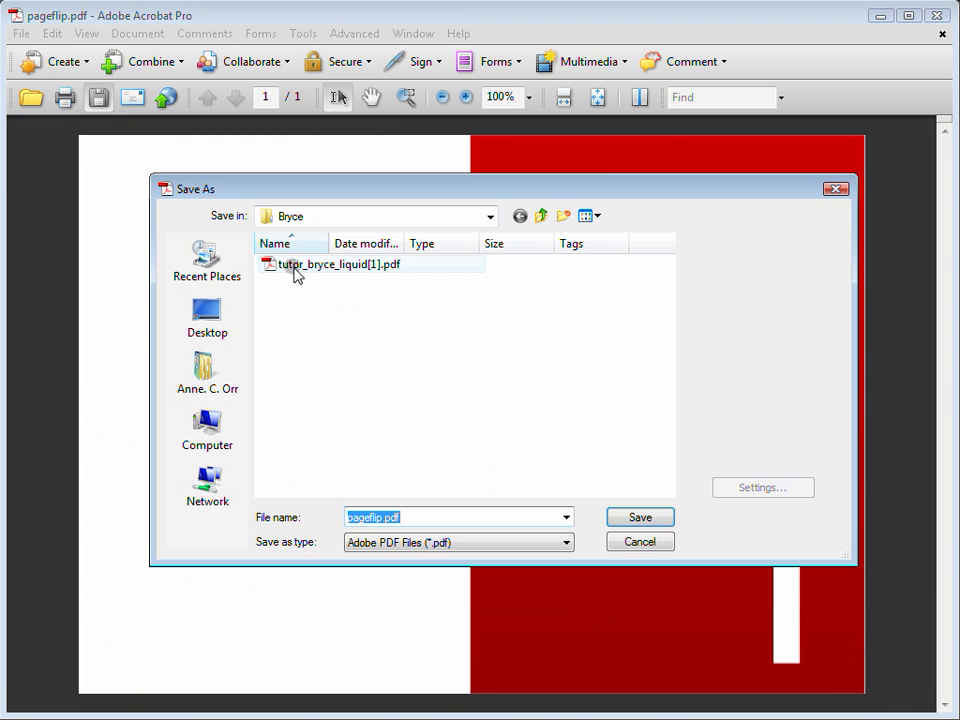
left_click(490, 217)
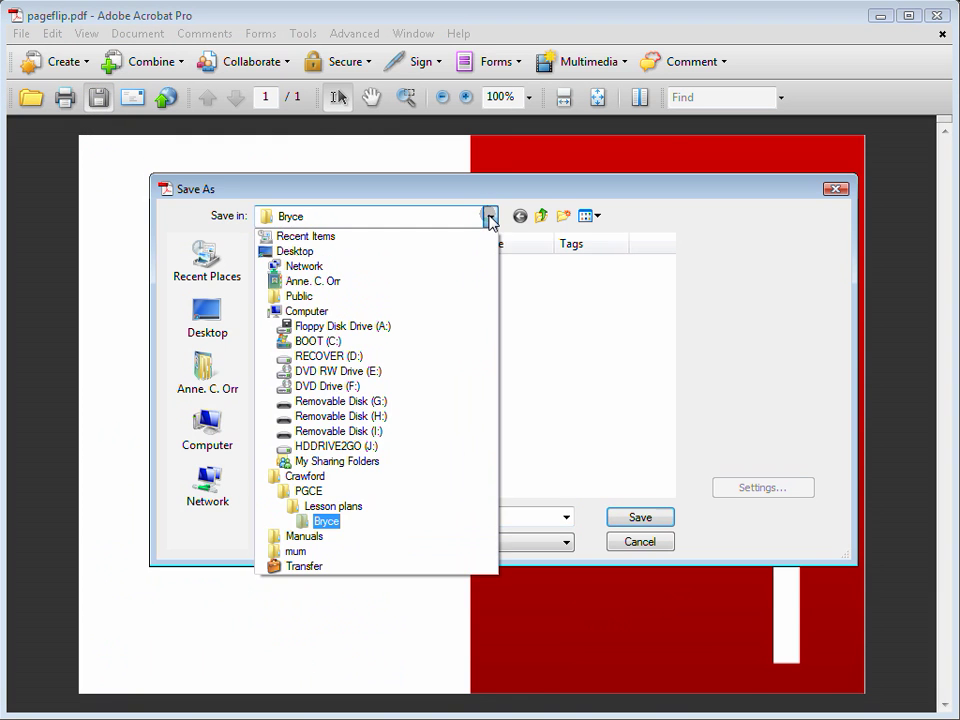
left_click(396, 508)
double_click(321, 284)
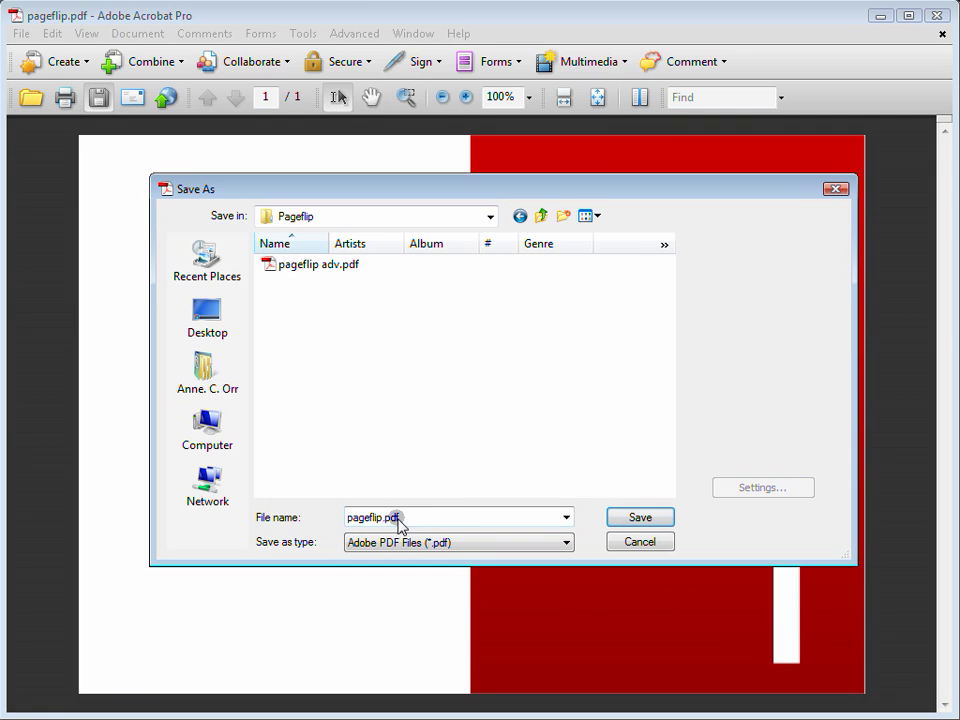
left_click(630, 518)
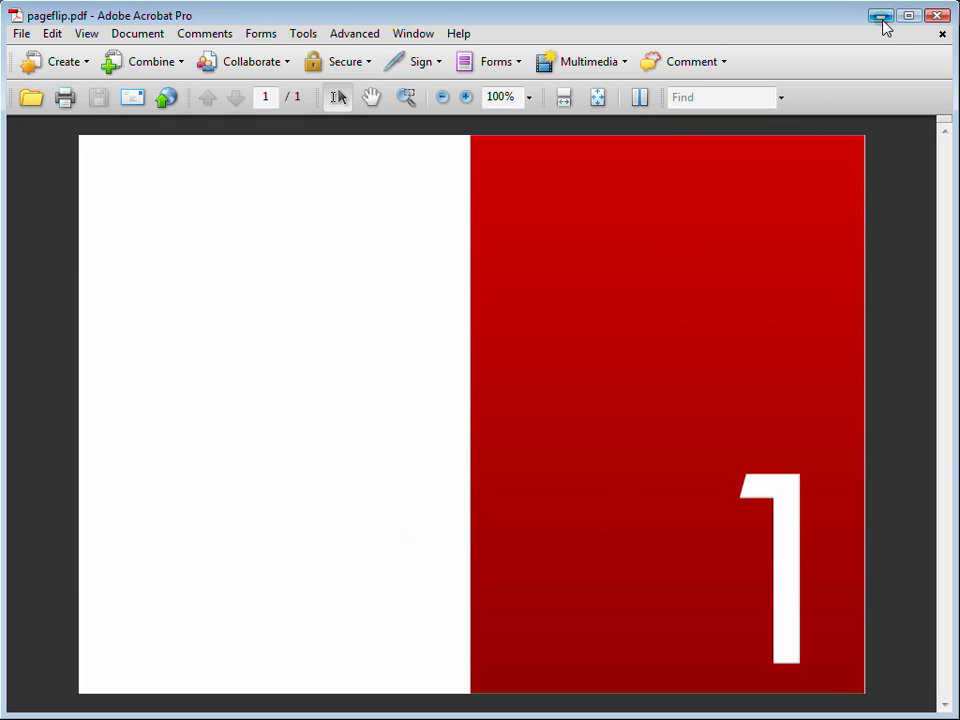
Step: Close Acrobat, reopen pageflip.pdf, and flip through to page 4 and back to page 1
left_click(936, 15)
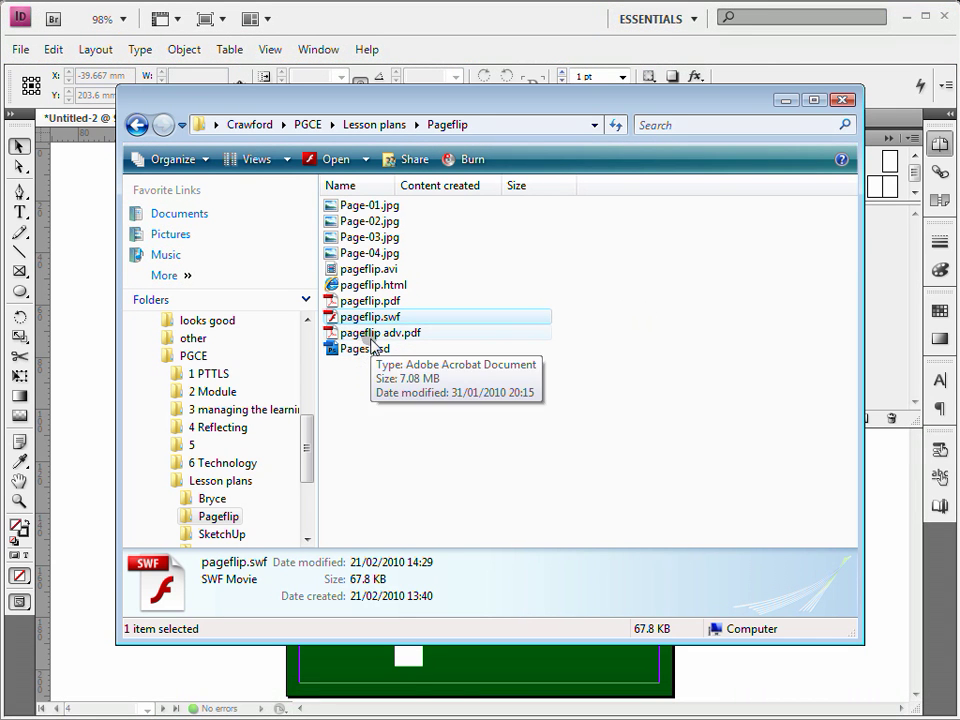
double_click(360, 303)
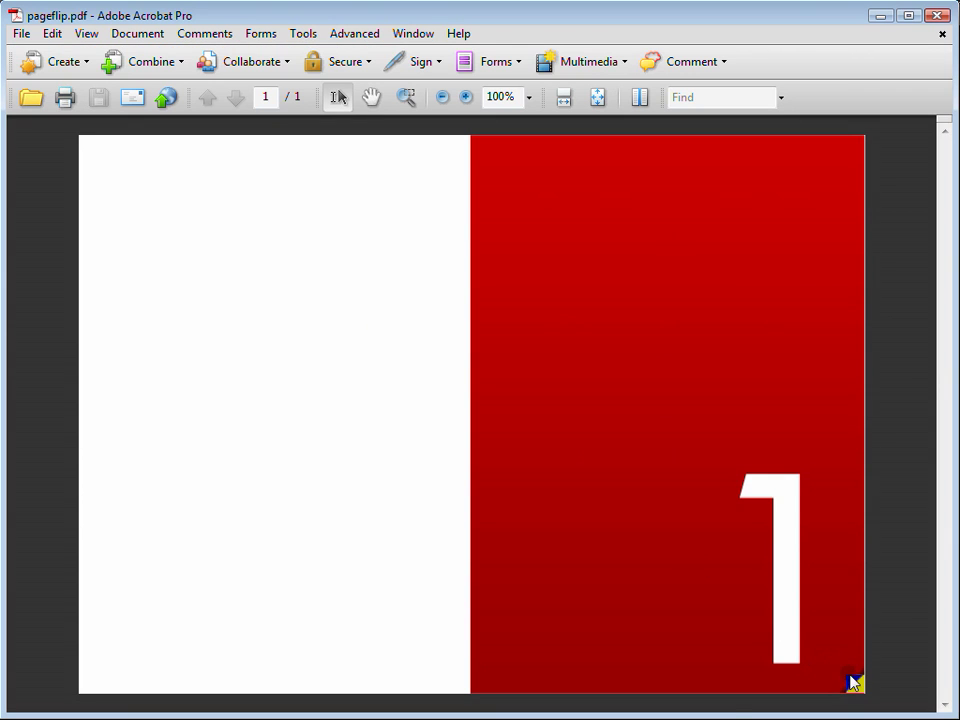
left_click_drag(853, 681, 291, 573)
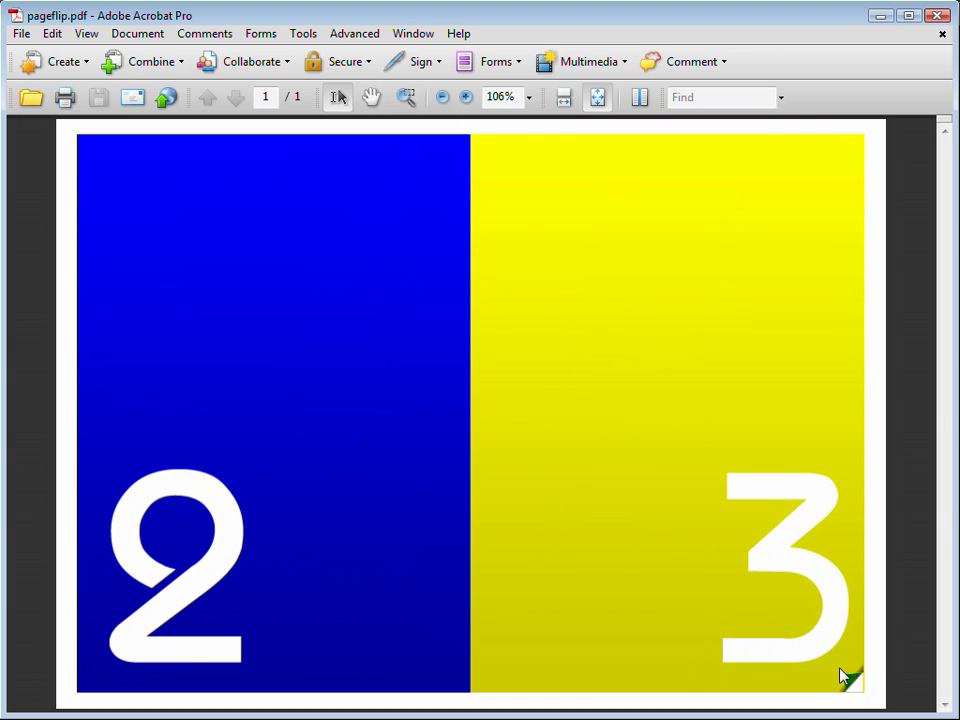
left_click_drag(841, 677, 336, 576)
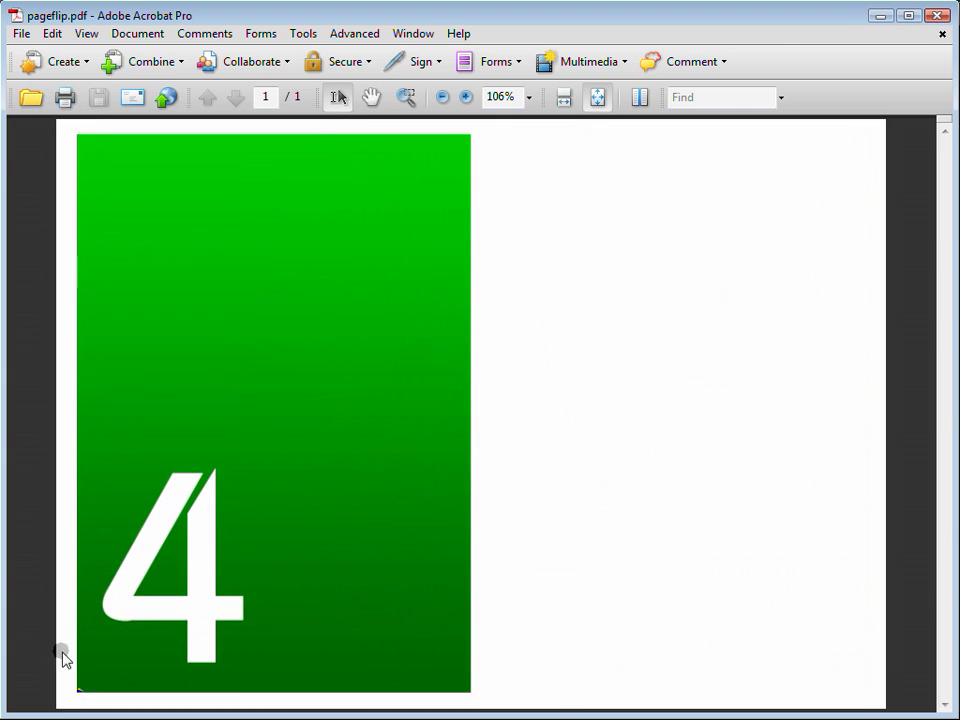
left_click_drag(129, 656, 615, 583)
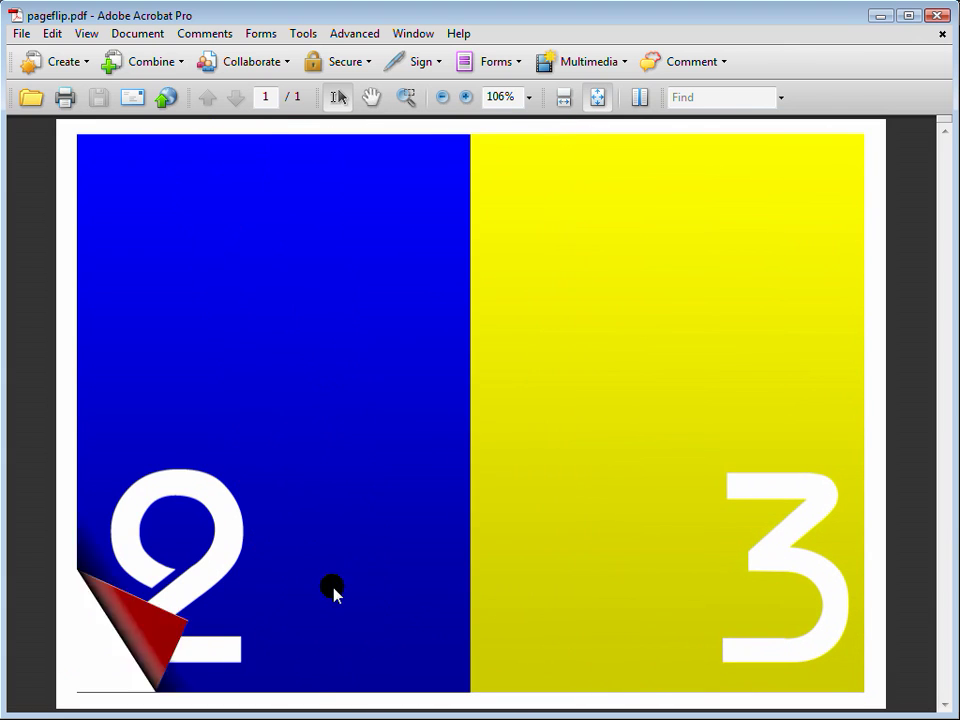
left_click_drag(333, 590, 603, 577)
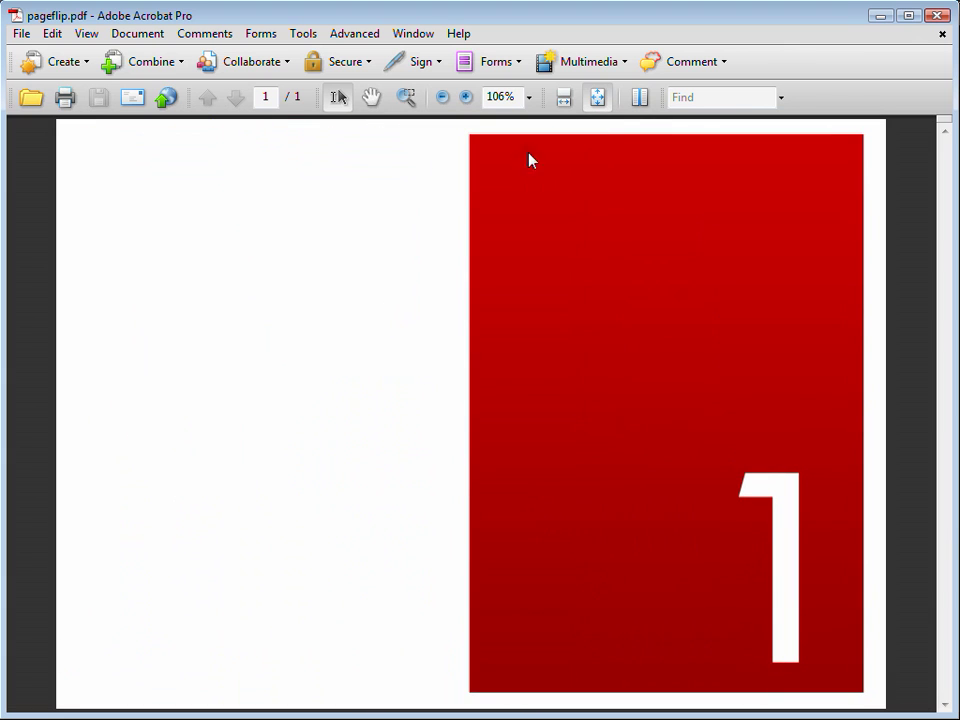